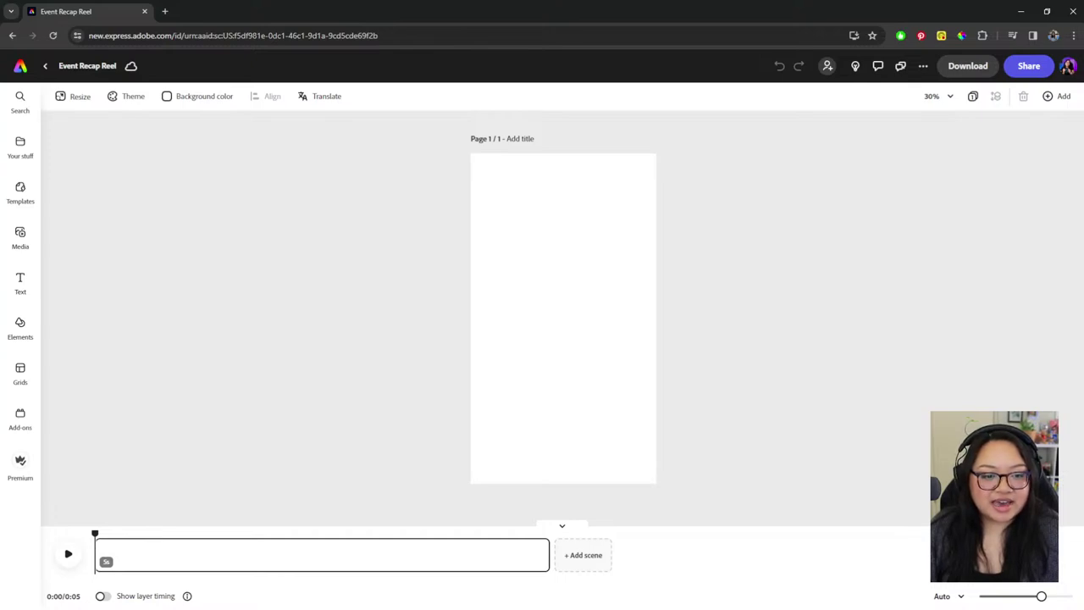
- Upload an event video into the opening scene and add a second scene holding the food table video
{"action": "left_click_drag", "start_coordinate": [346, 576], "coordinate": [366, 588]}
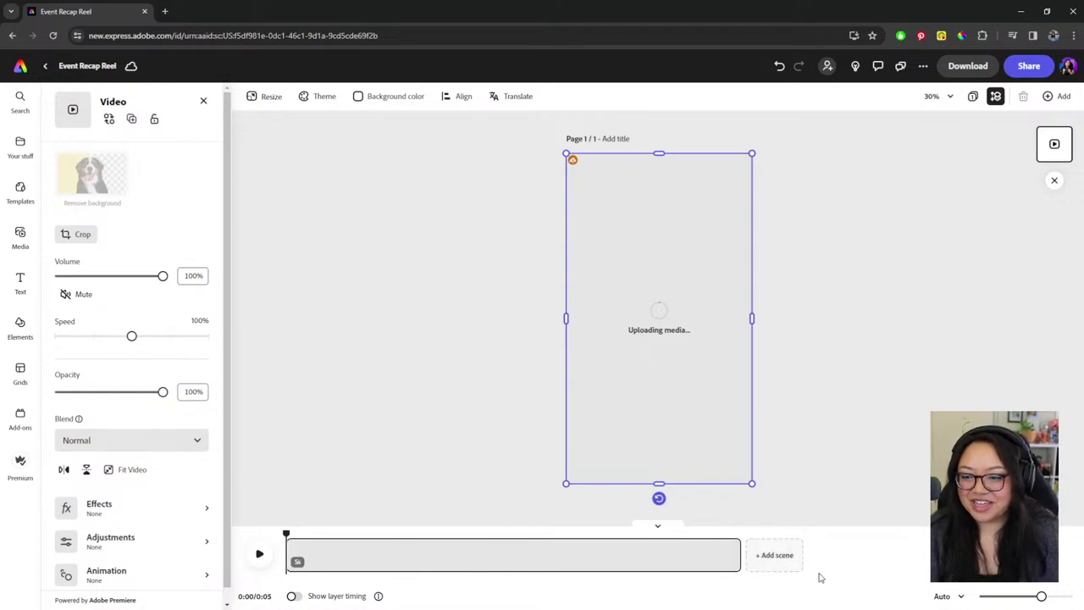
{"action": "left_click", "coordinate": [768, 558]}
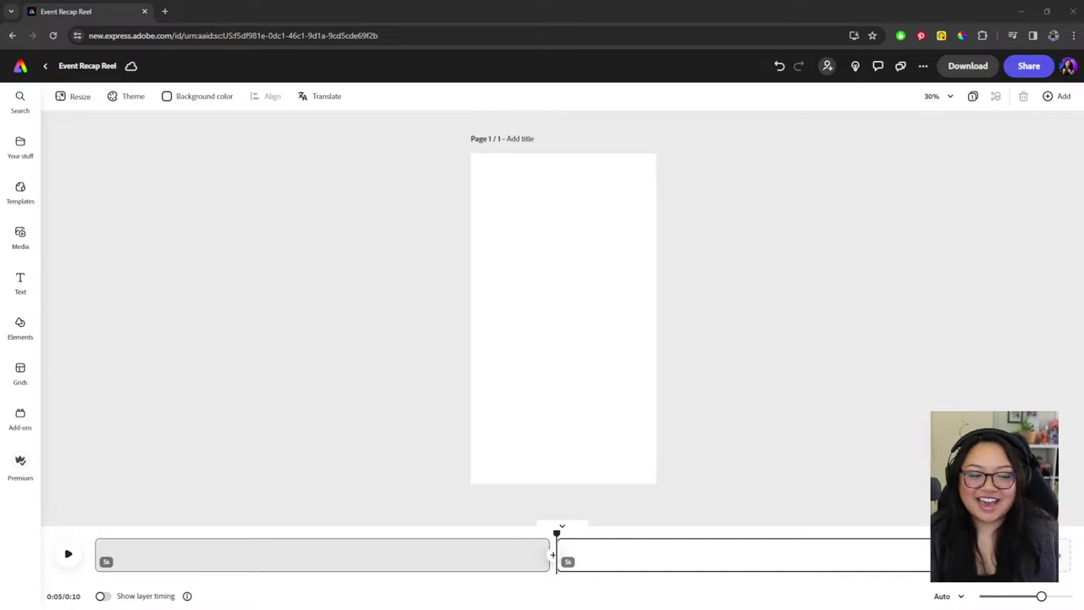
{"action": "left_click_drag", "start_coordinate": [453, 557], "coordinate": [457, 561]}
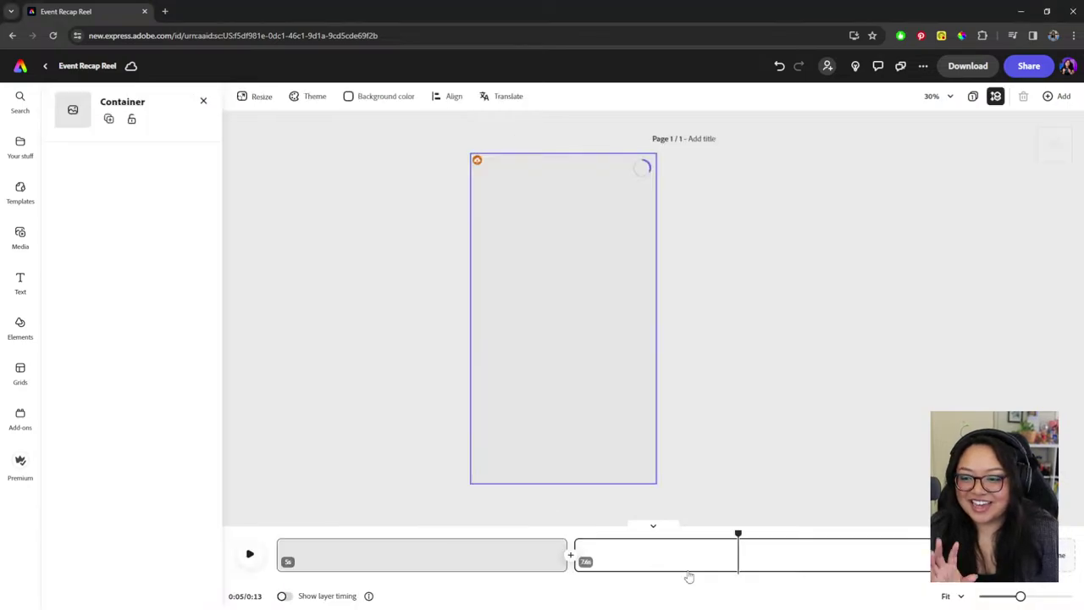
{"action": "left_click_drag", "start_coordinate": [580, 533], "coordinate": [715, 530]}
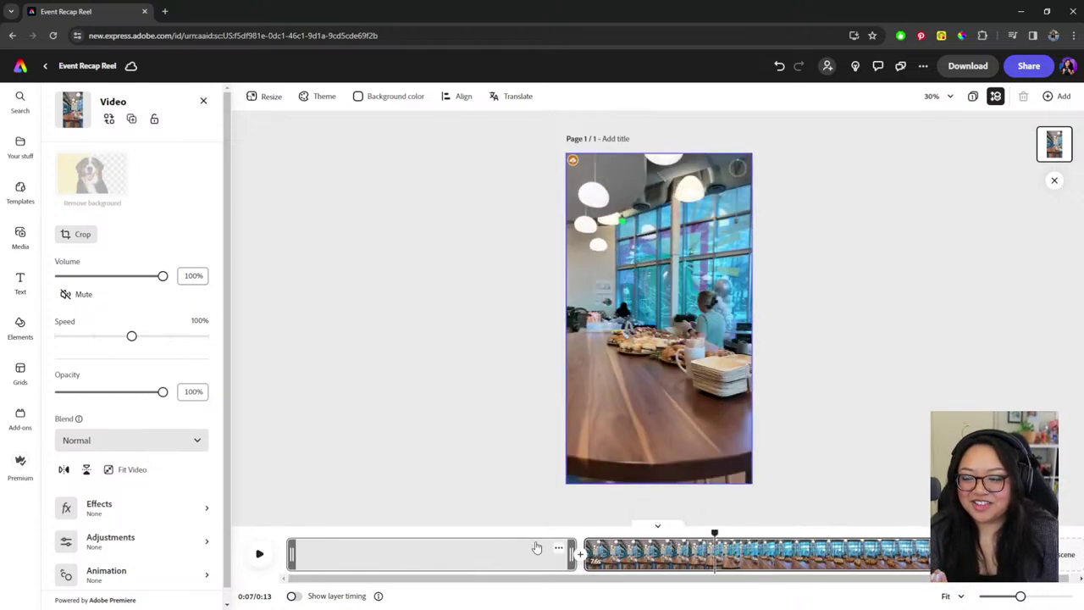
{"action": "left_click_drag", "start_coordinate": [1020, 597], "coordinate": [996, 598]}
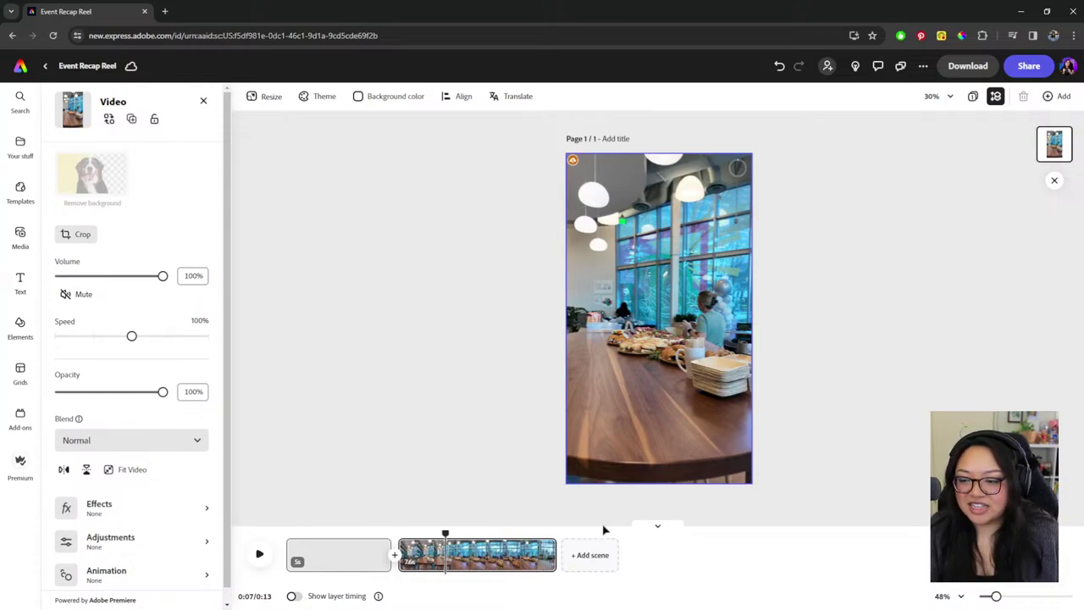
- Add a third scene with the video of the presenter at the lectern and skim through the timeline
{"action": "left_click", "coordinate": [605, 559]}
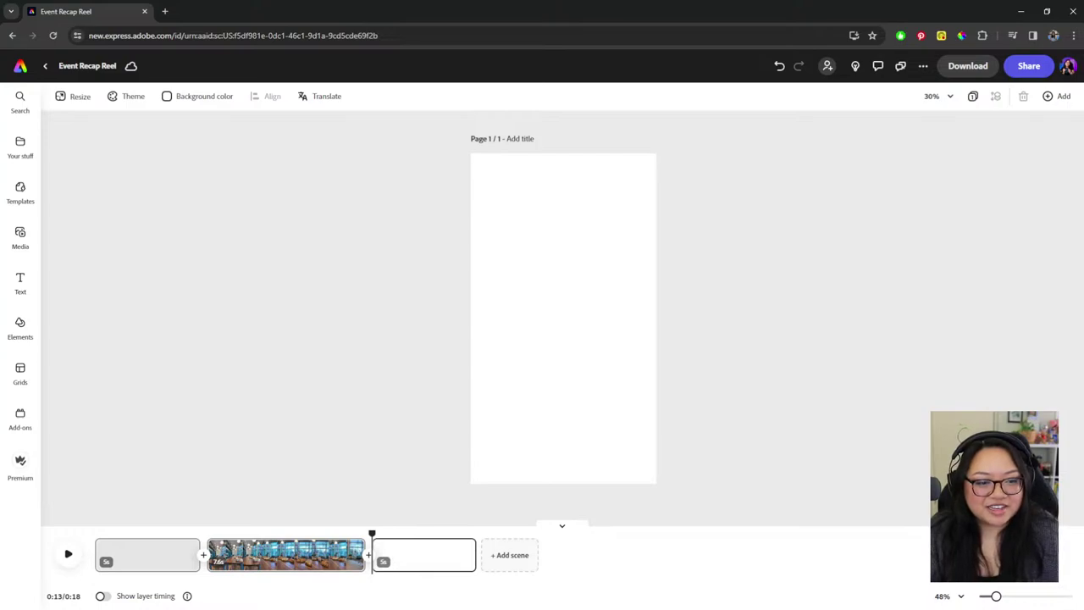
{"action": "left_click_drag", "start_coordinate": [508, 606], "coordinate": [501, 562]}
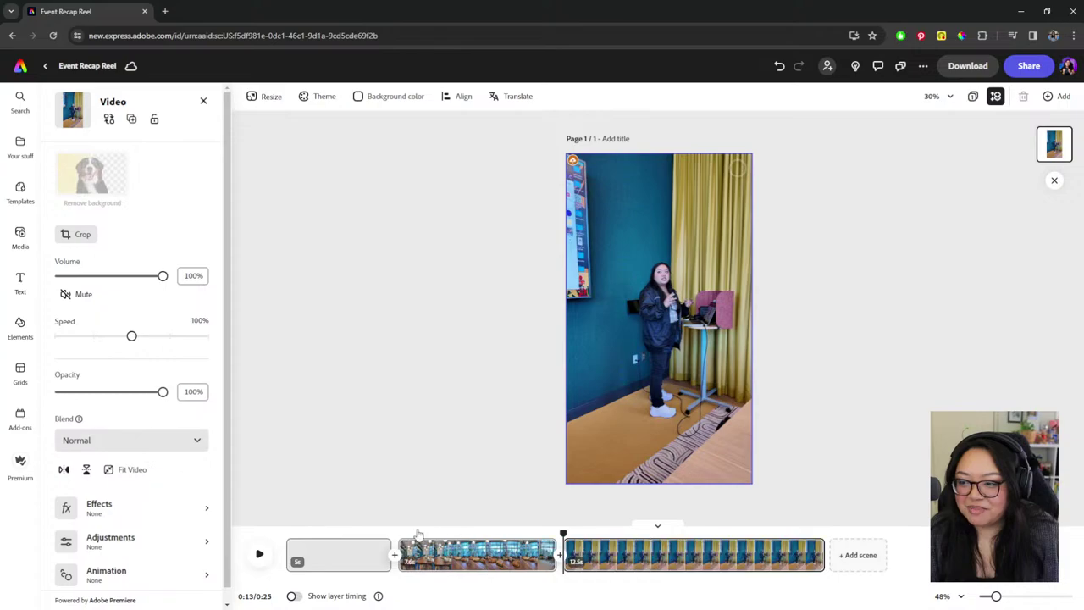
{"action": "left_click", "coordinate": [416, 534]}
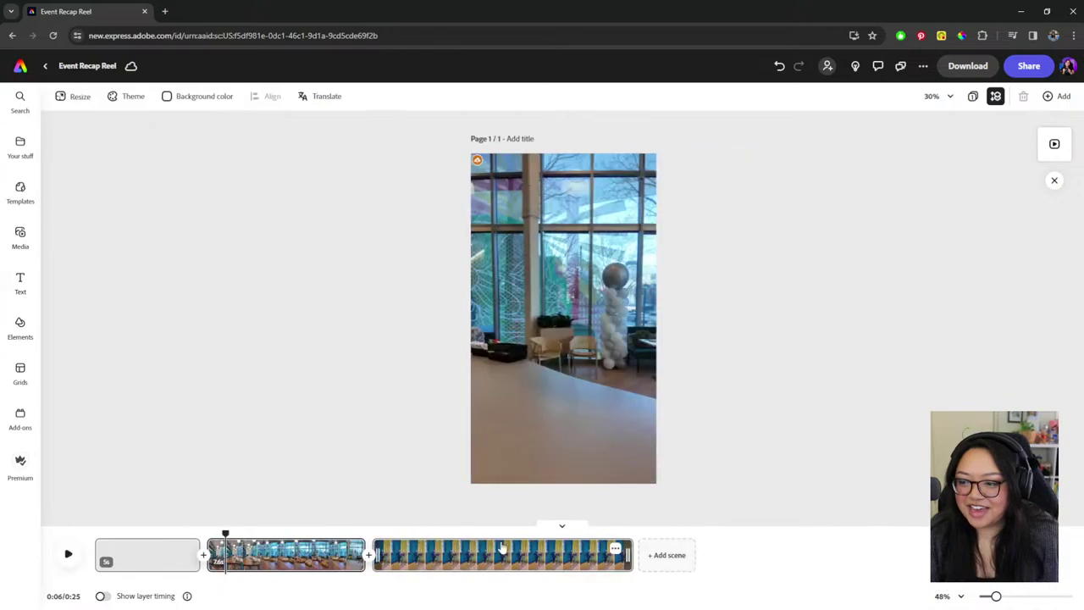
{"action": "left_click", "coordinate": [409, 534]}
{"action": "left_click_drag", "start_coordinate": [409, 534], "coordinate": [436, 534]}
- Add a fourth scene with the video of the workspace with yellow curtains and skim through the clips
{"action": "left_click", "coordinate": [667, 555]}
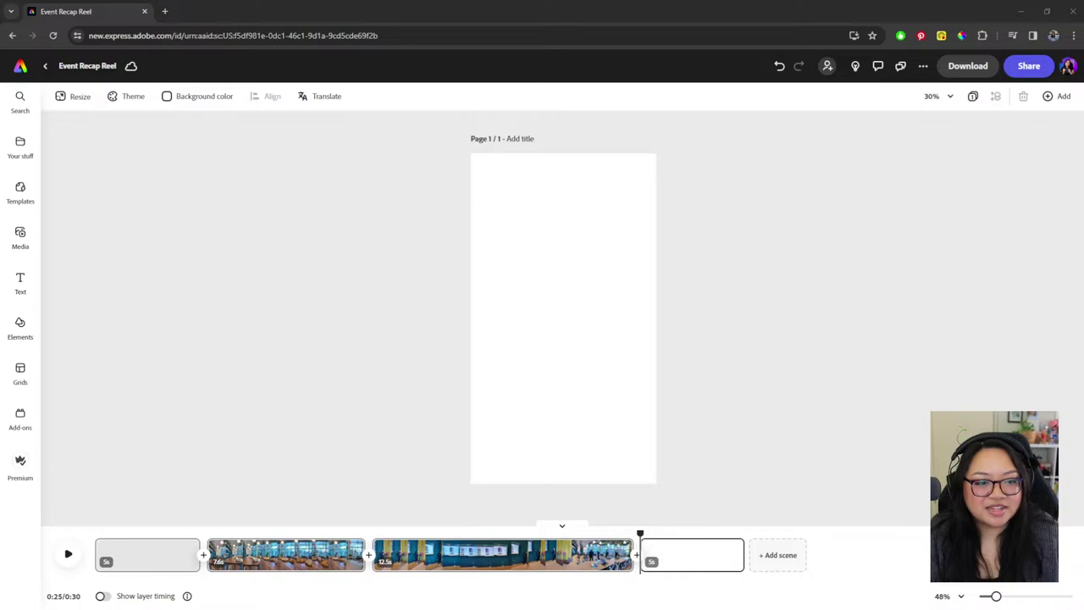
{"action": "left_click_drag", "start_coordinate": [692, 555], "coordinate": [702, 573]}
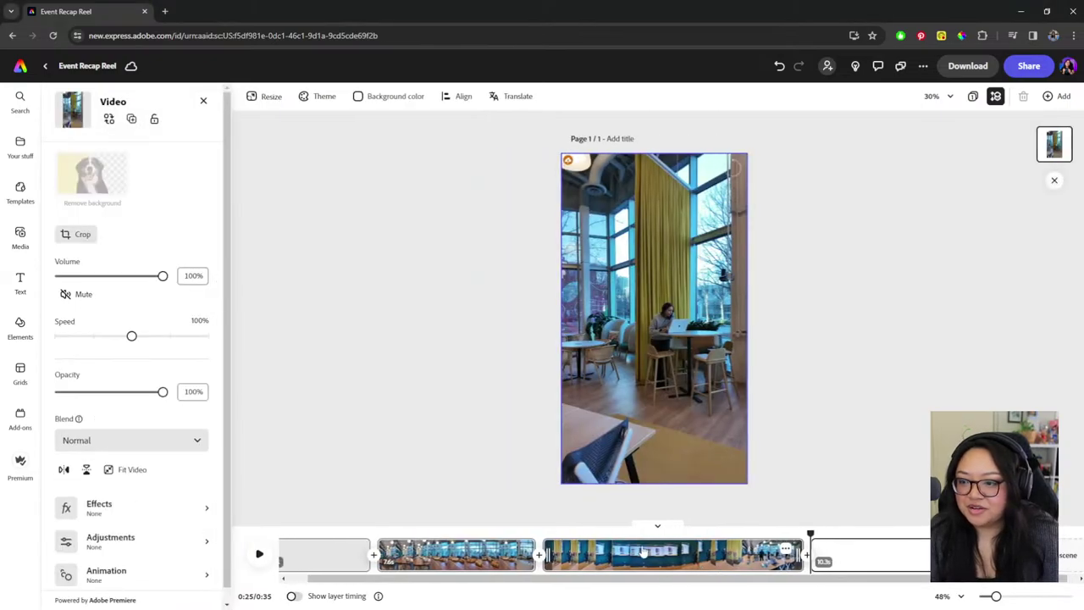
{"action": "left_click", "coordinate": [625, 536]}
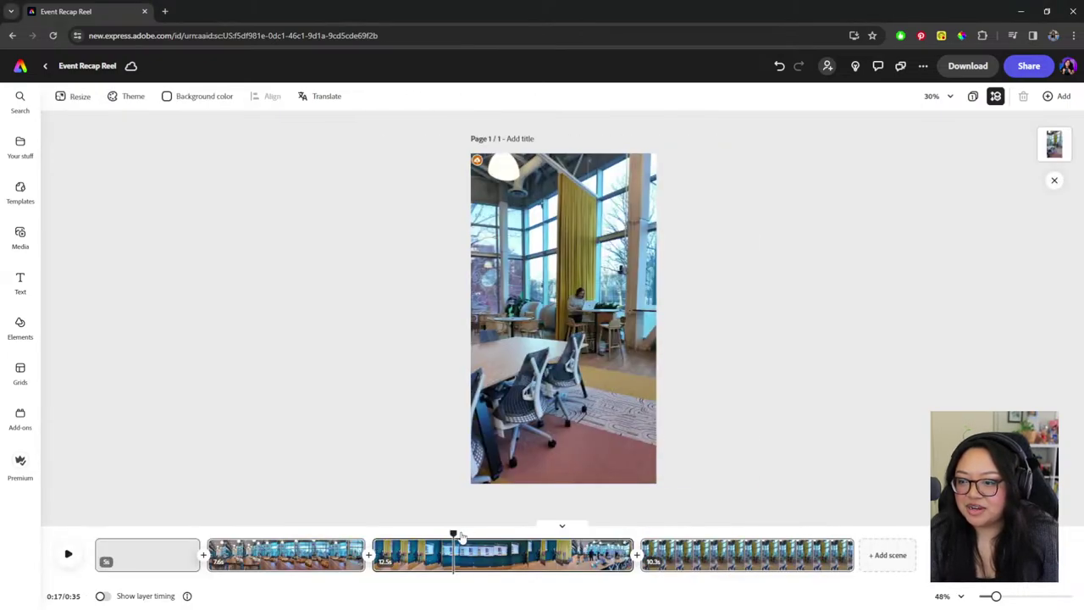
{"action": "left_click_drag", "start_coordinate": [450, 535], "coordinate": [805, 559]}
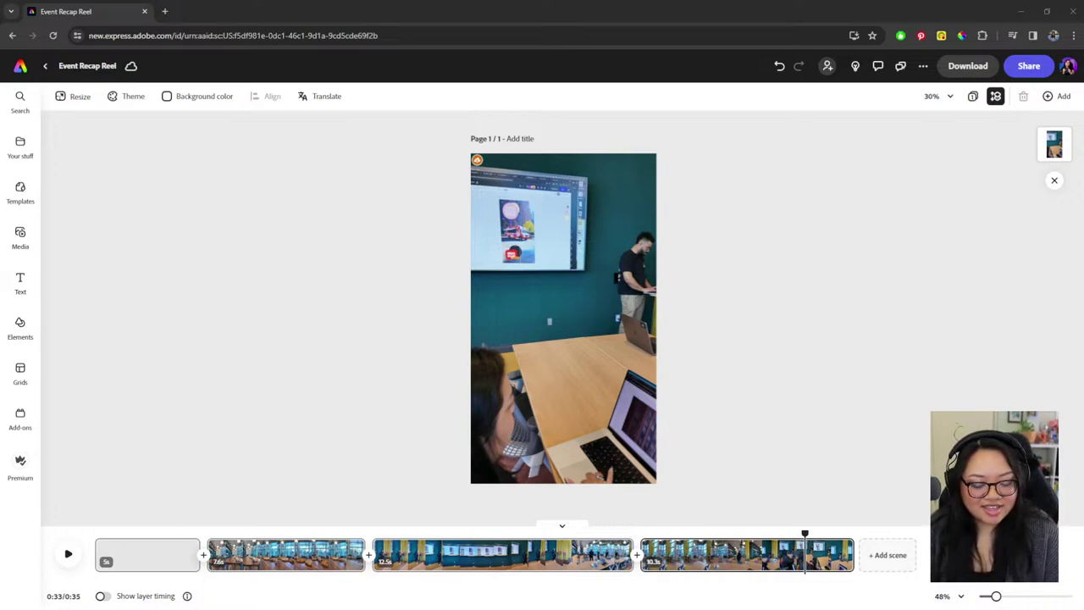
- Reload the Event Recap Reel project and check whether each scene's video loads
{"action": "left_click", "coordinate": [300, 199]}
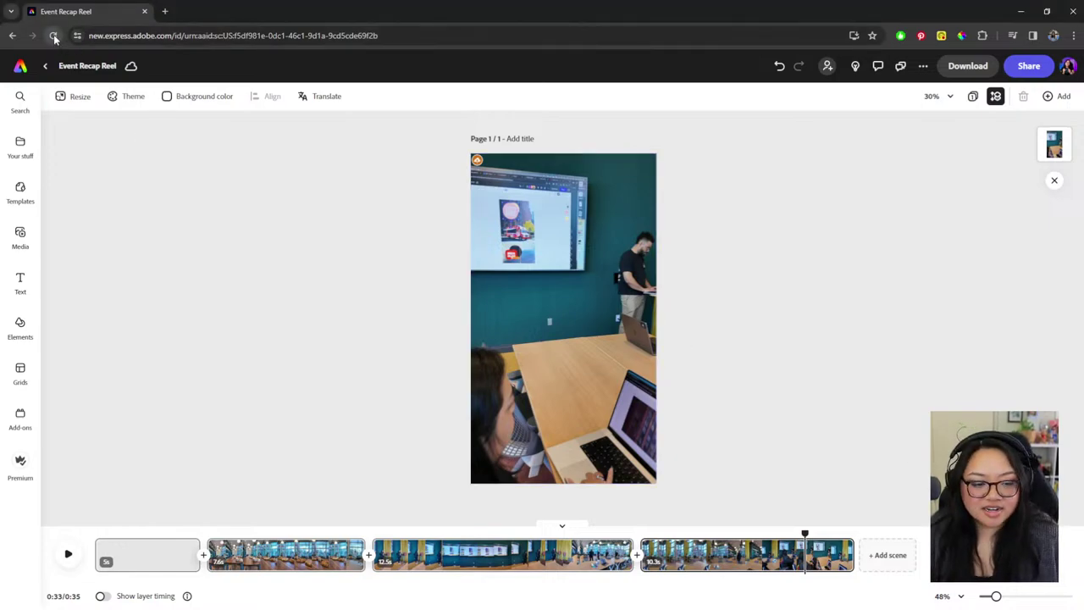
{"action": "left_click", "coordinate": [54, 37]}
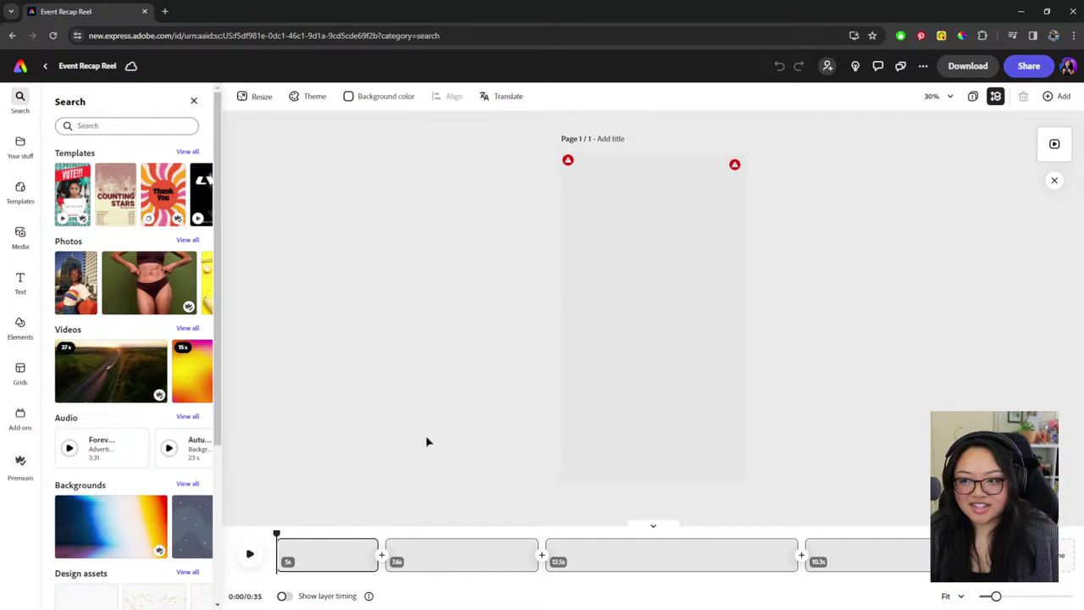
{"action": "left_click", "coordinate": [639, 348]}
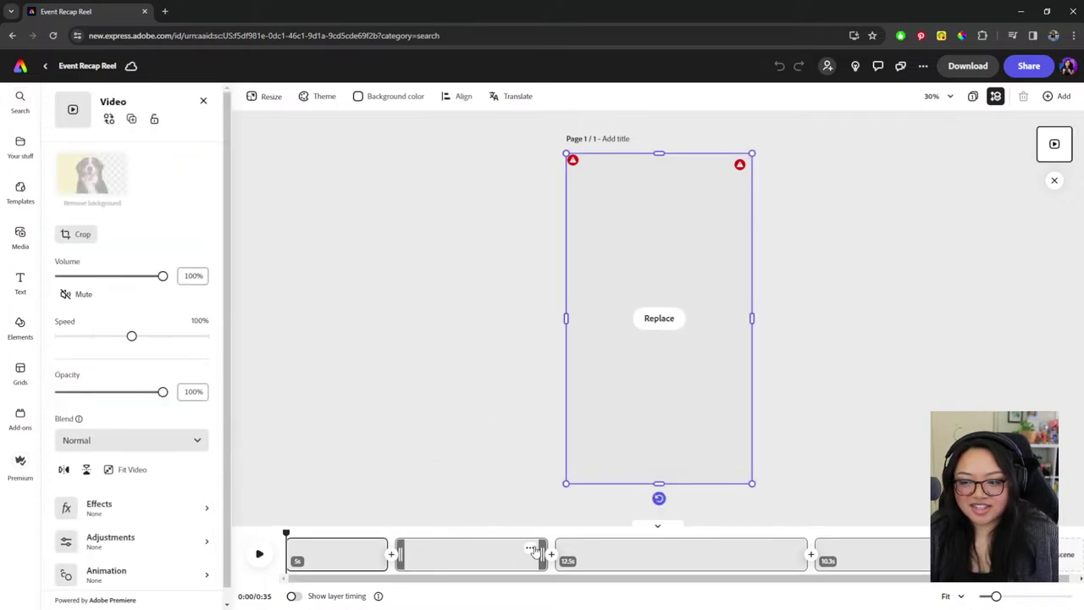
{"action": "left_click", "coordinate": [500, 555]}
{"action": "left_click", "coordinate": [630, 563]}
{"action": "left_click", "coordinate": [843, 559]}
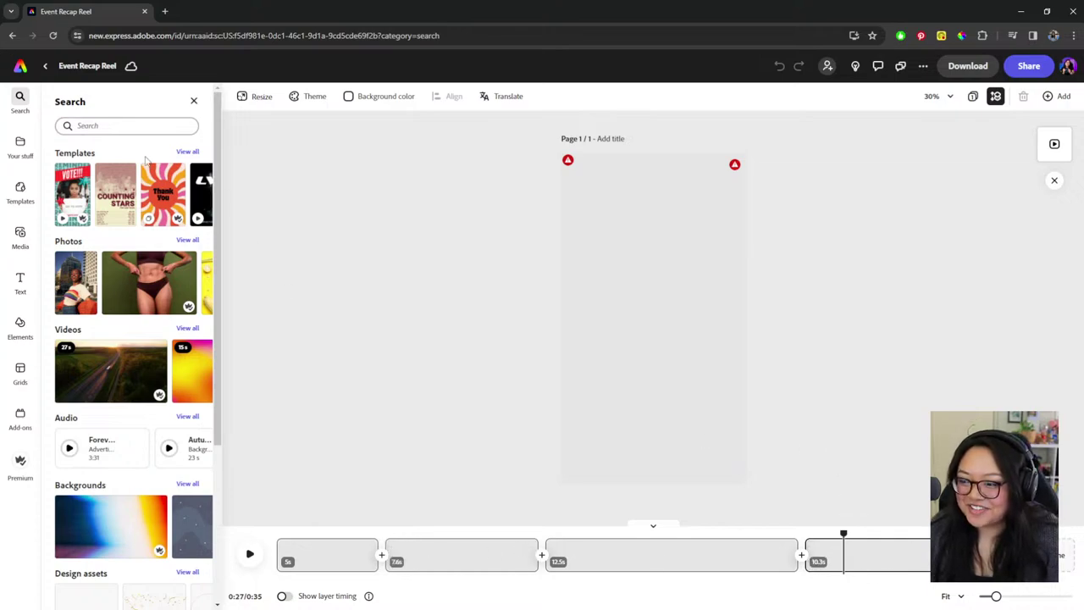
{"action": "left_click", "coordinate": [52, 36]}
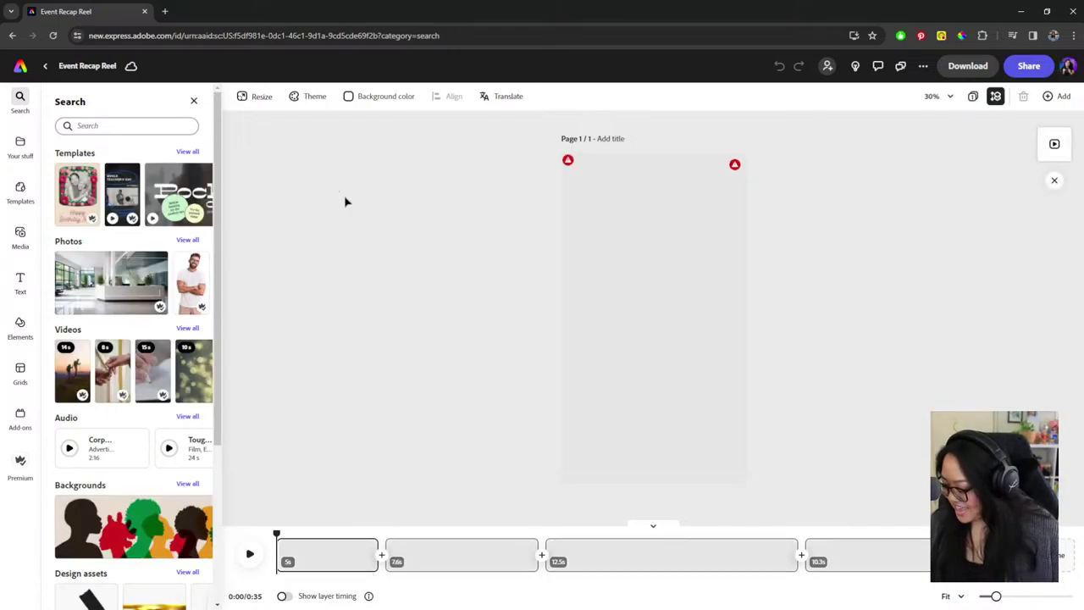
- Return to the home page and create a blank 1080 x 1920 px portrait project
{"action": "left_click", "coordinate": [19, 66]}
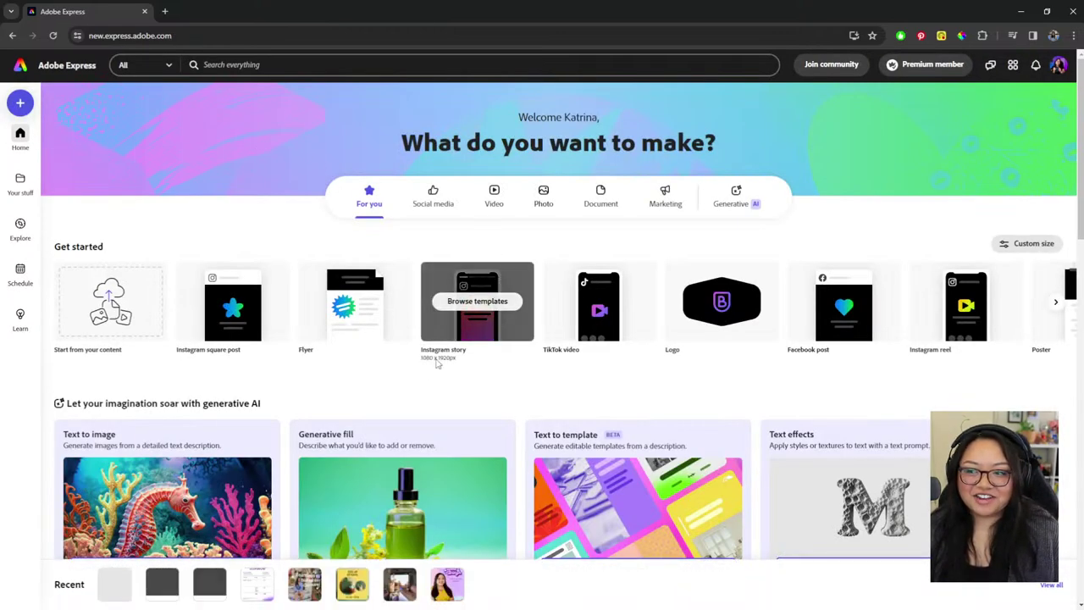
{"action": "left_click", "coordinate": [21, 102]}
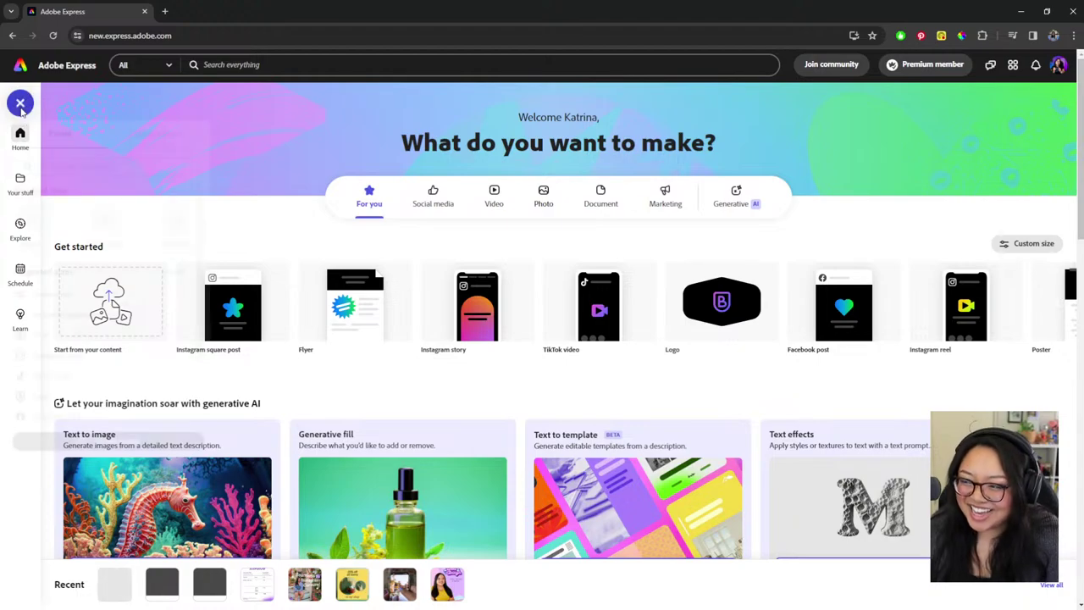
{"action": "left_click", "coordinate": [165, 228]}
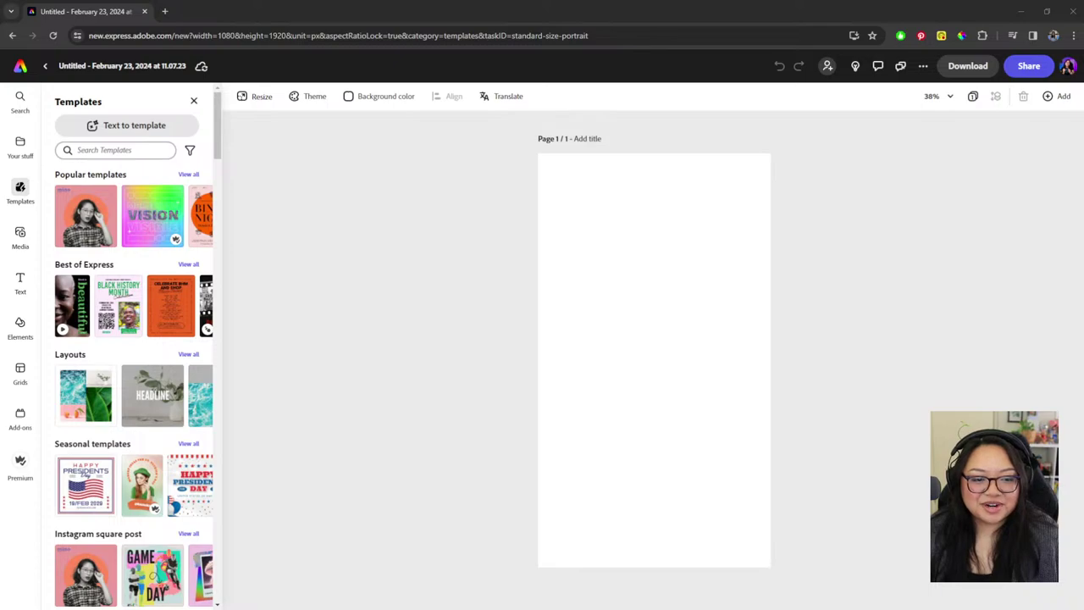
- Build three consecutive scenes from the food table video, the yellow-curtain workspace video and the presenter video
{"action": "left_click_drag", "start_coordinate": [194, 347], "coordinate": [627, 443]}
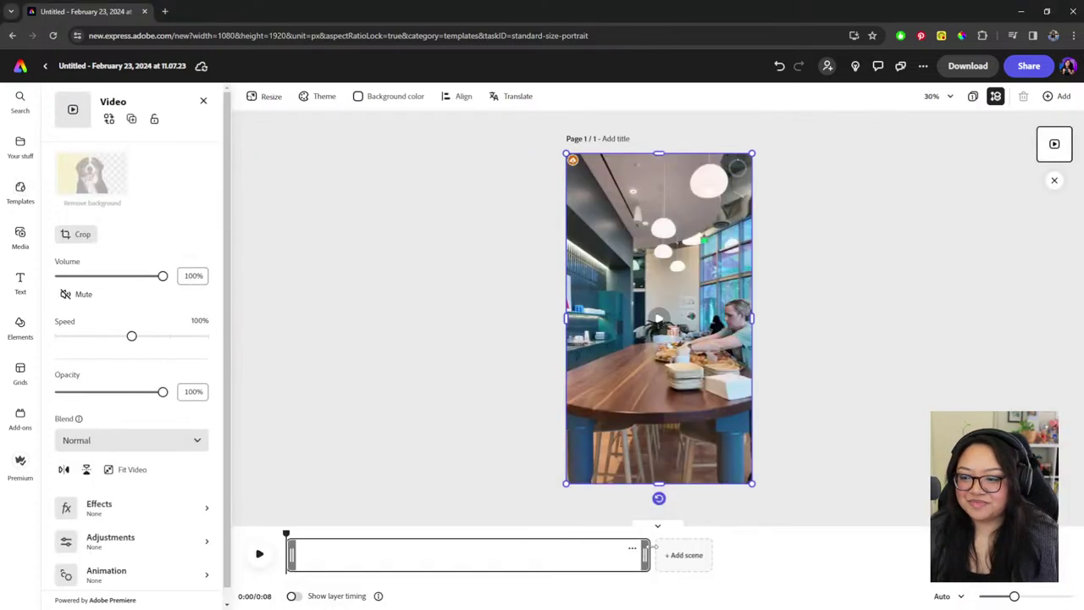
{"action": "left_click", "coordinate": [685, 554]}
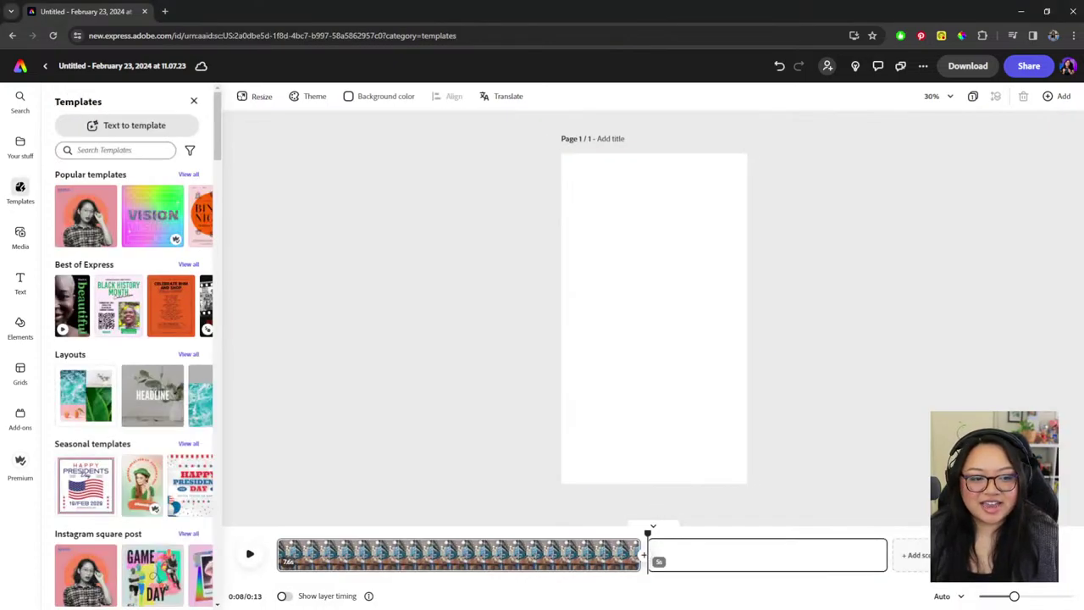
{"action": "left_click_drag", "start_coordinate": [862, 443], "coordinate": [674, 407]}
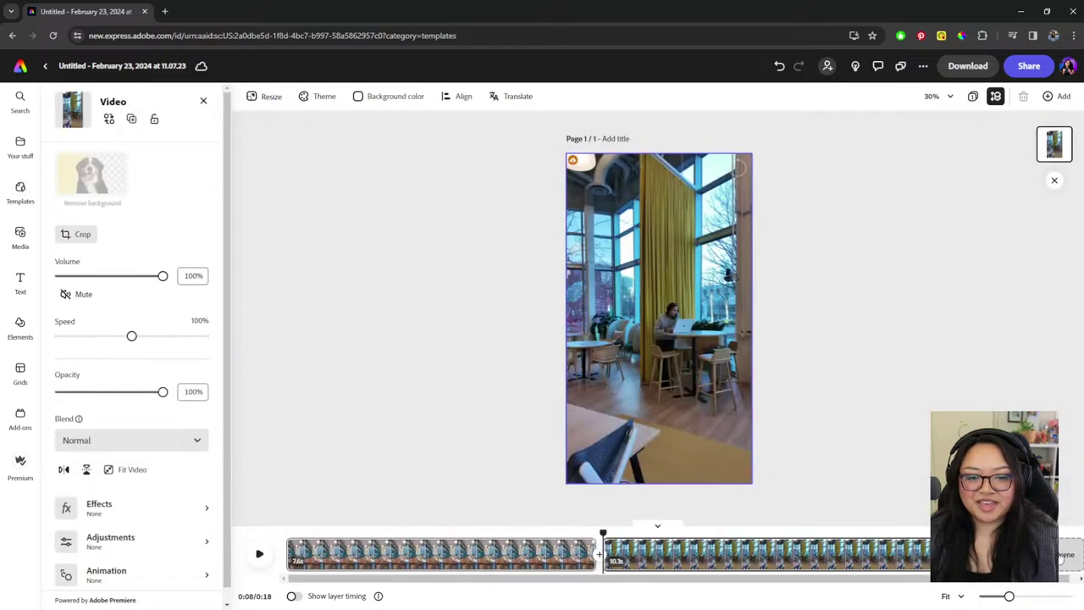
{"action": "left_click", "coordinate": [1063, 557]}
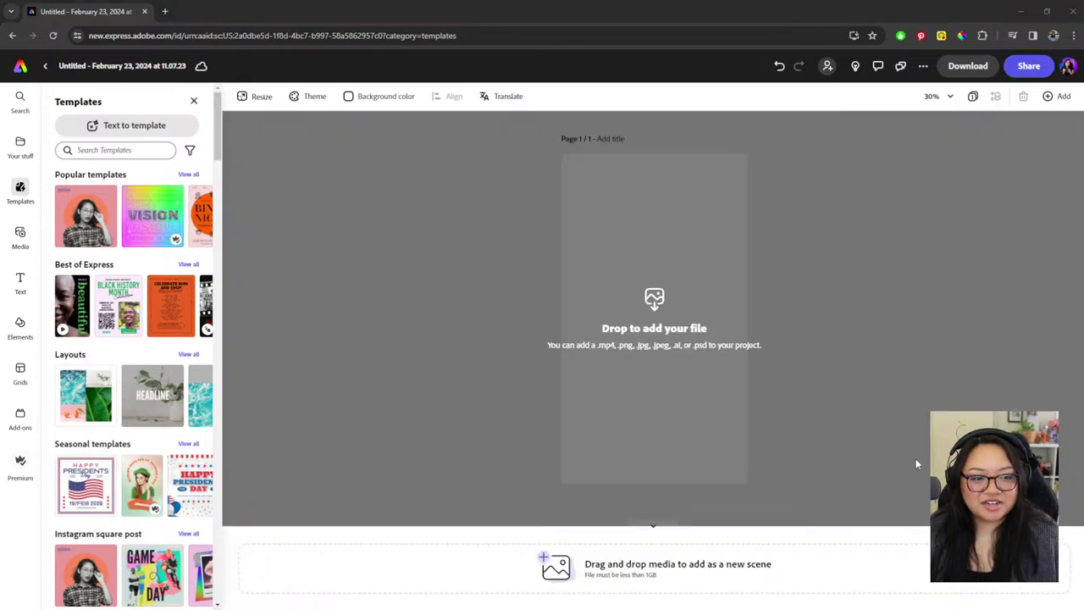
{"action": "left_click_drag", "start_coordinate": [920, 465], "coordinate": [805, 443]}
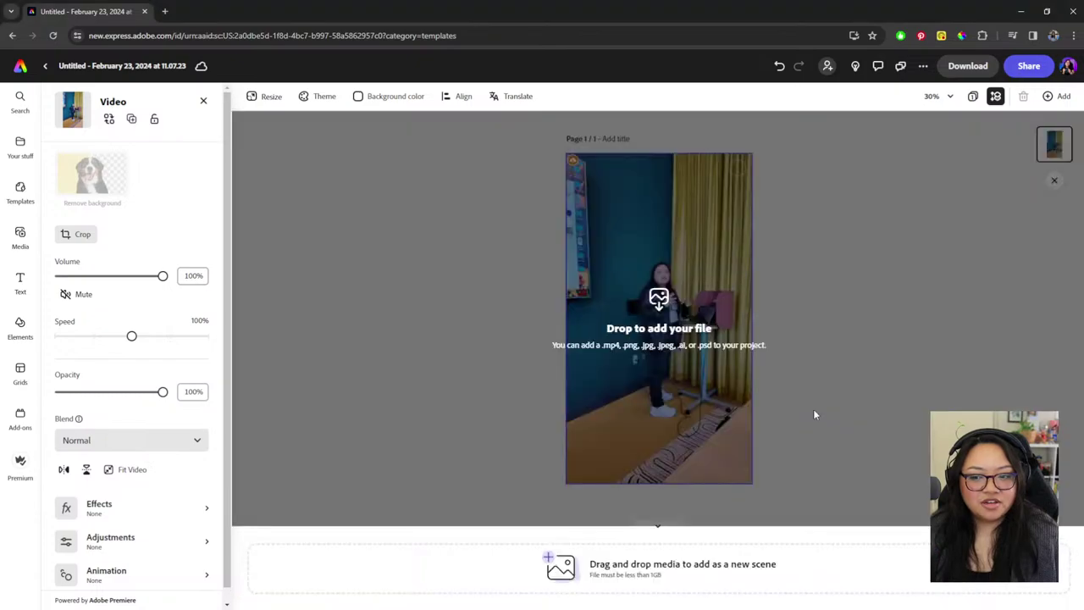
{"action": "left_click_drag", "start_coordinate": [813, 409], "coordinate": [815, 411]}
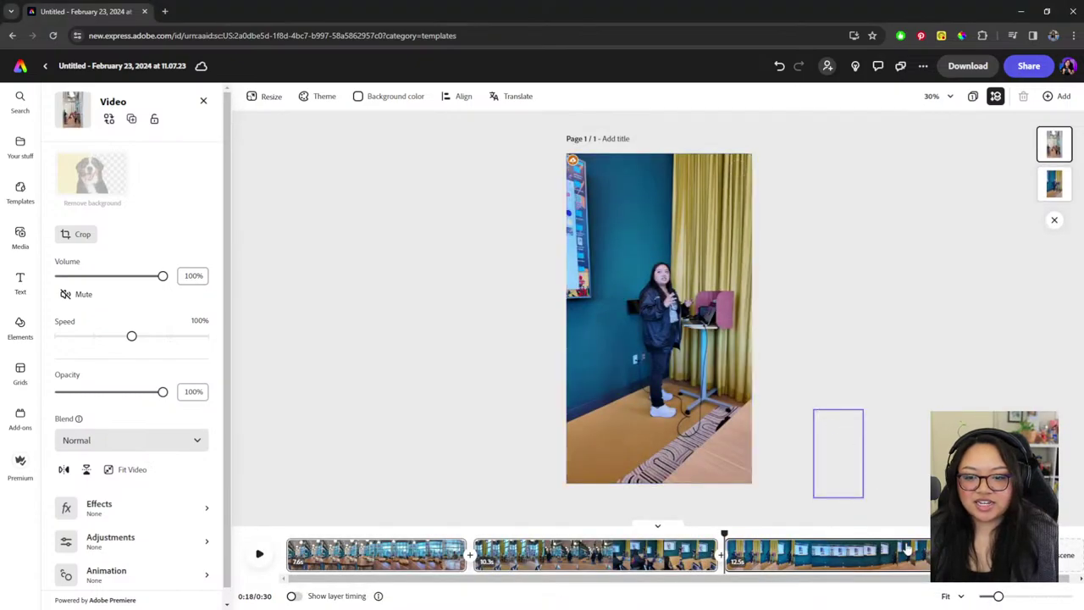
{"action": "left_click", "coordinate": [845, 453]}
{"action": "key", "text": "Delete"}
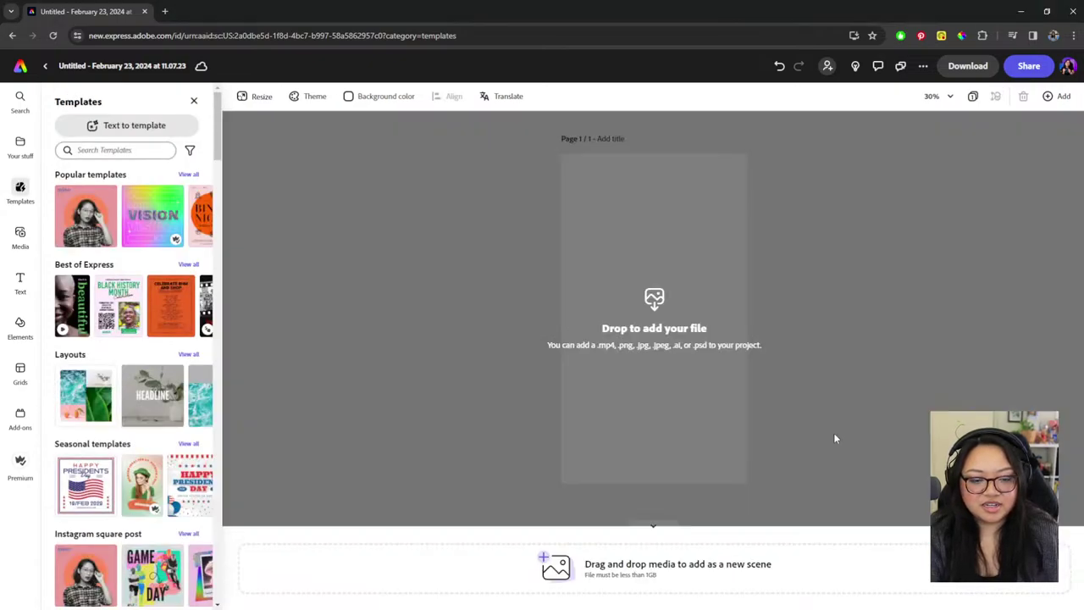
- Place the glass entrance door video in a new fourth scene after the presenter scene
{"action": "left_click_drag", "start_coordinate": [835, 438], "coordinate": [778, 422]}
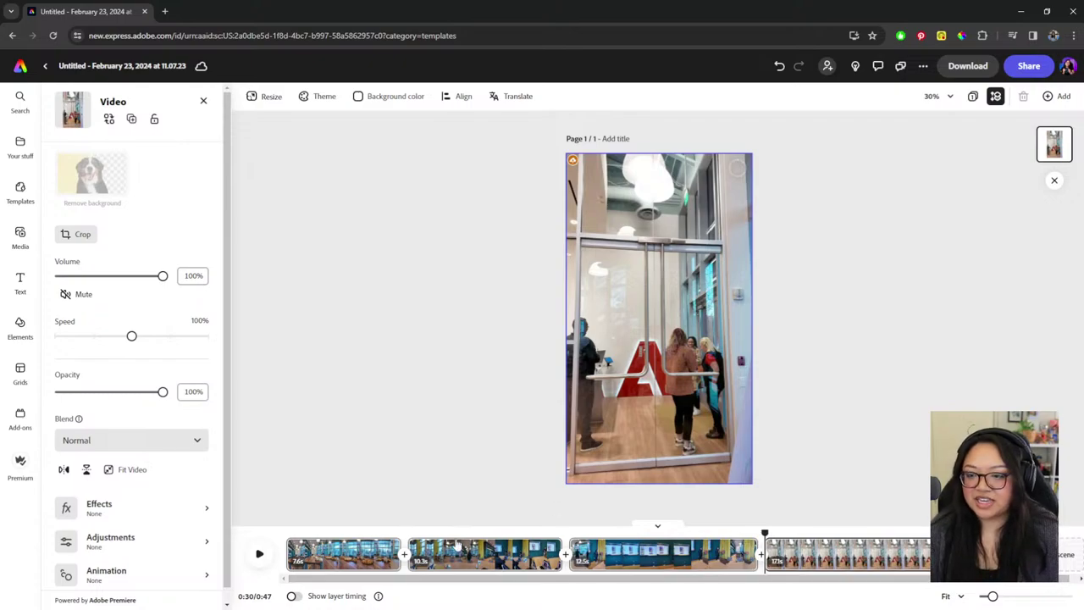
- Play the first scene from its beginning to review the food table footage
{"action": "left_click", "coordinate": [387, 535]}
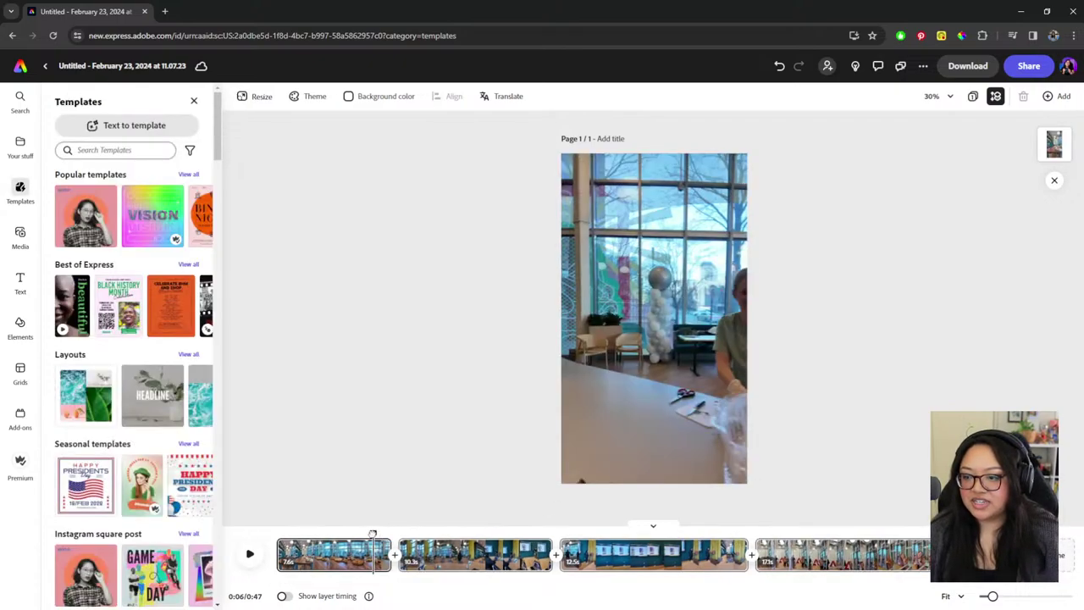
{"action": "left_click_drag", "start_coordinate": [289, 534], "coordinate": [277, 533]}
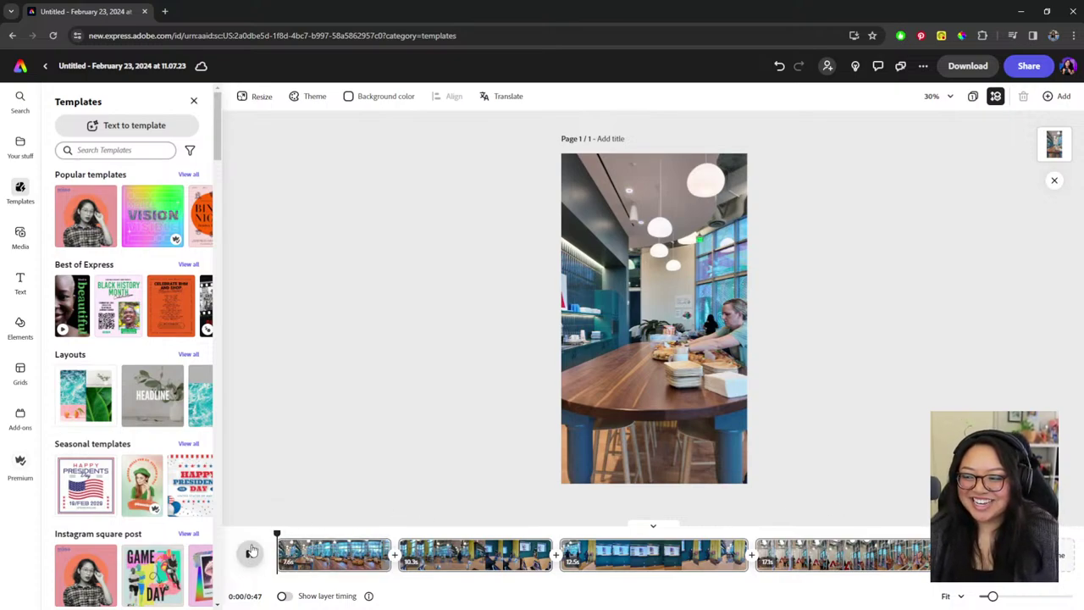
{"action": "left_click", "coordinate": [252, 551]}
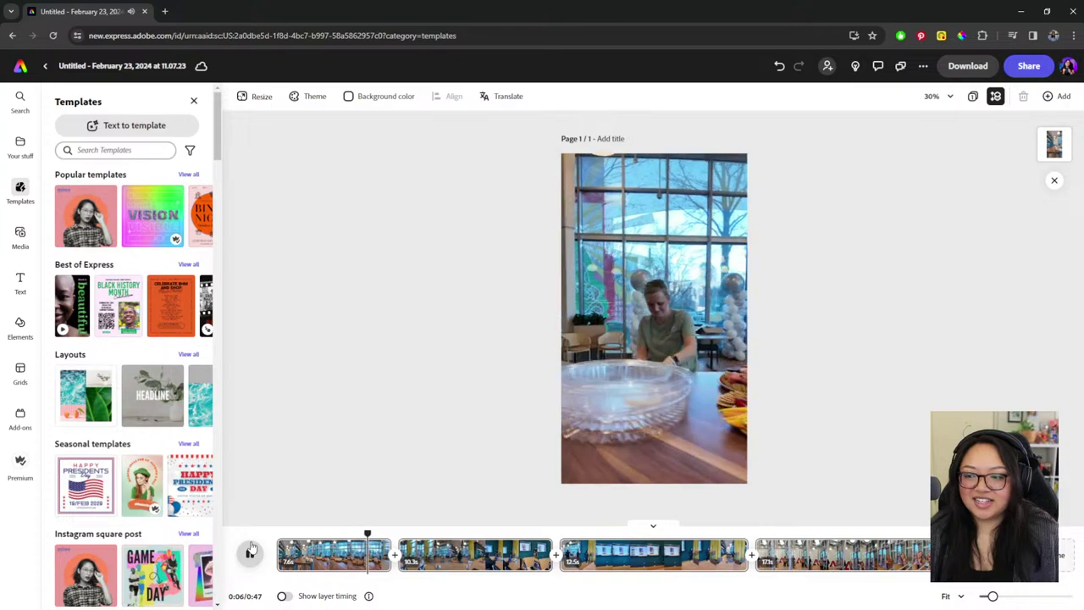
{"action": "left_click", "coordinate": [251, 552]}
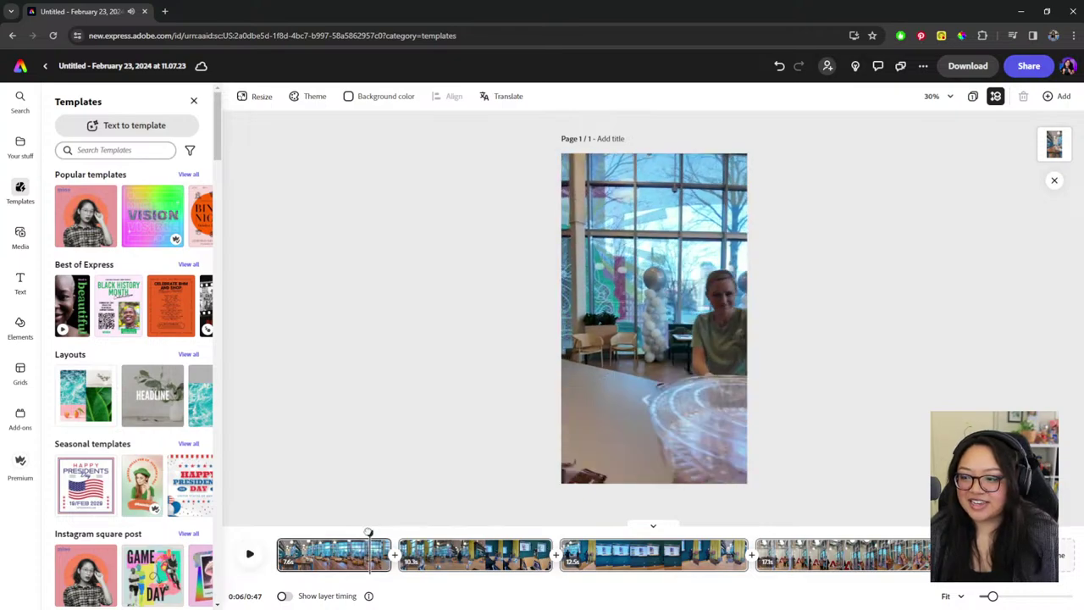
- Locate the new starting frame in the food table clip and trim its beginning so the scene lasts about 4.6 s
{"action": "left_click_drag", "start_coordinate": [369, 533], "coordinate": [330, 530]}
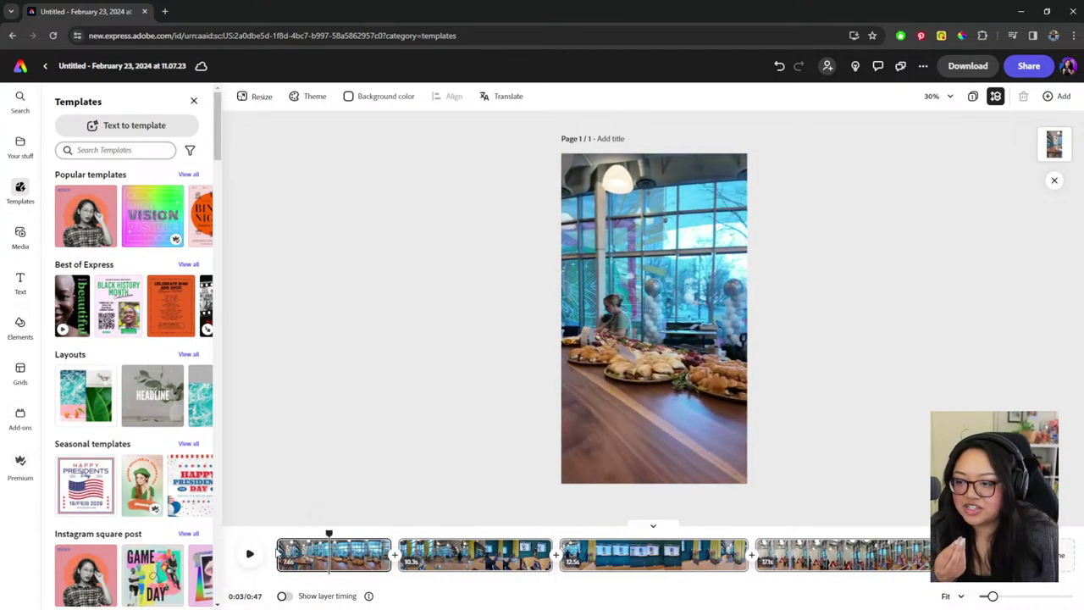
{"action": "left_click_drag", "start_coordinate": [329, 530], "coordinate": [324, 532]}
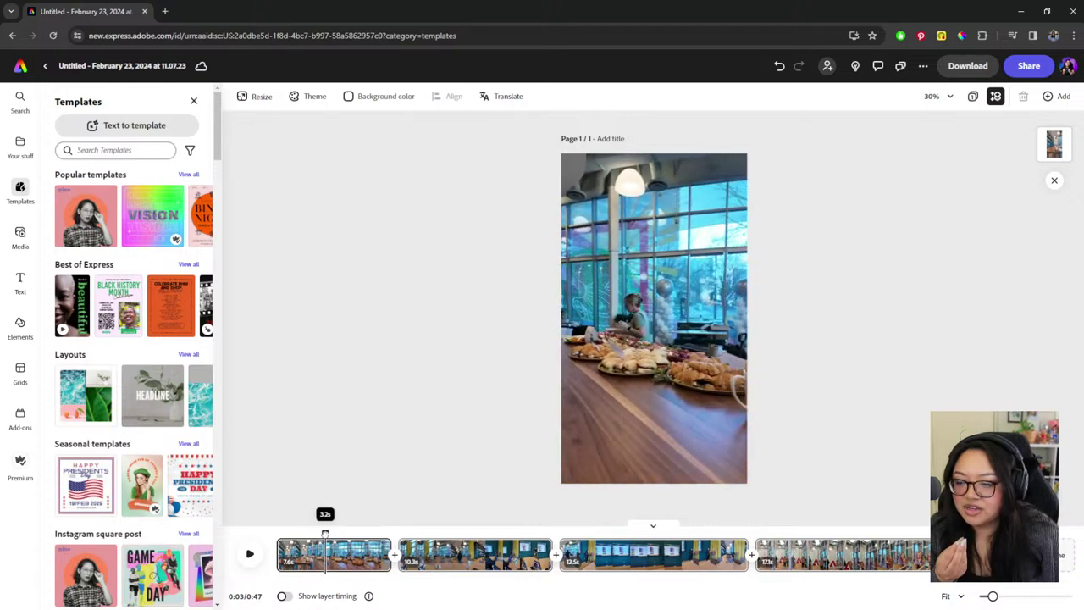
{"action": "left_click_drag", "start_coordinate": [279, 555], "coordinate": [323, 555]}
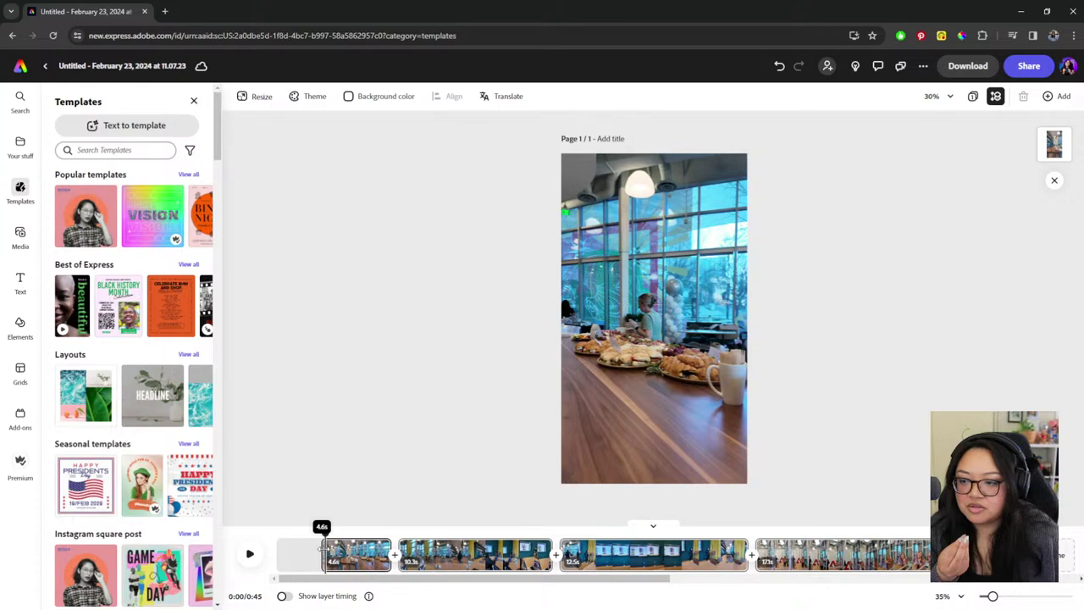
- Trim the food table scene to about 3.8 s and the yellow-curtain workspace scene to about 5.3 s
{"action": "left_click_drag", "start_coordinate": [322, 547], "coordinate": [372, 555]}
{"action": "right_click", "coordinate": [327, 559]}
{"action": "left_click", "coordinate": [329, 566]}
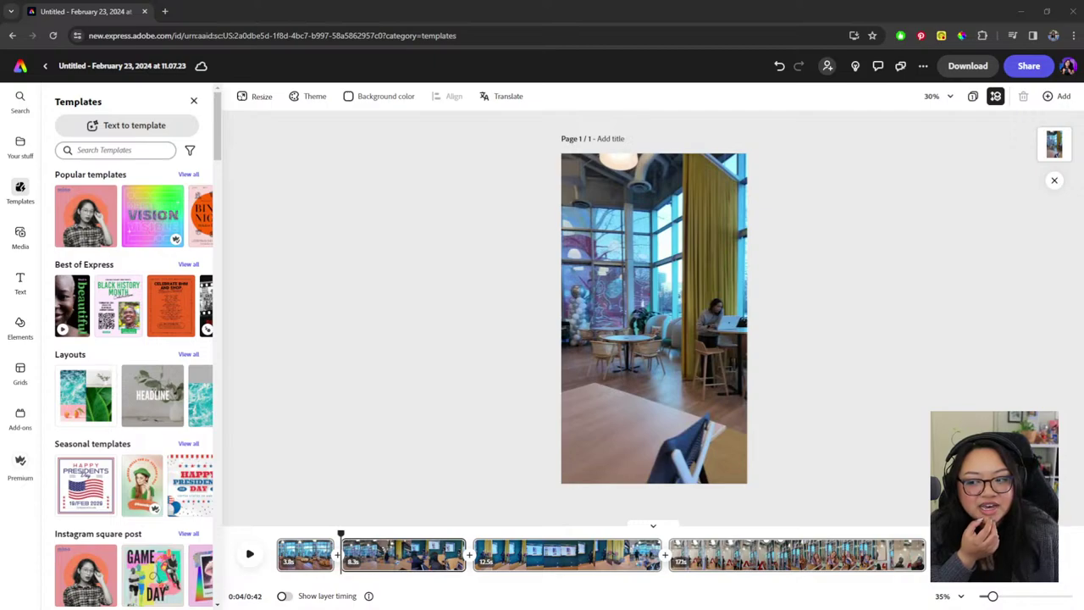
{"action": "left_click_drag", "start_coordinate": [341, 534], "coordinate": [418, 534]}
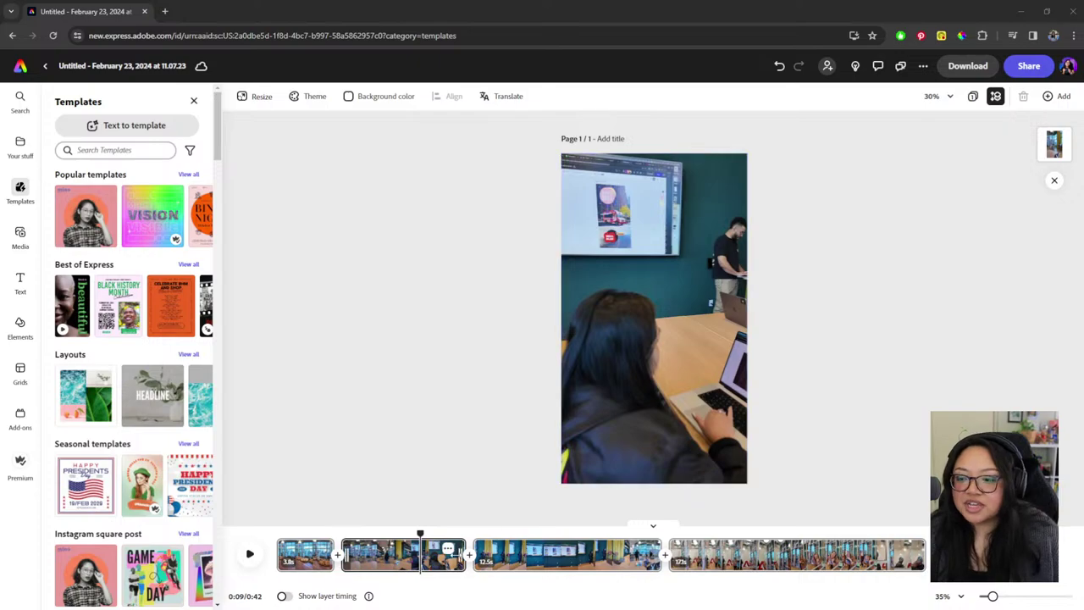
{"action": "left_click_drag", "start_coordinate": [464, 558], "coordinate": [458, 533]}
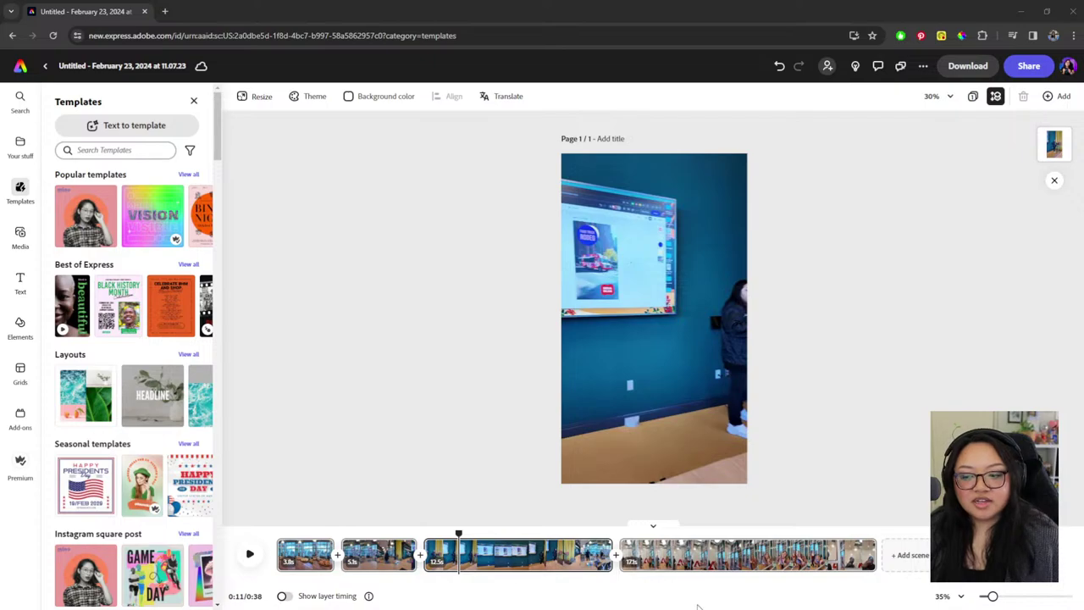
- Play the presenter scene from its beginning and trim its end so the scene lasts about 7.6 s
{"action": "left_click_drag", "start_coordinate": [458, 534], "coordinate": [428, 536]}
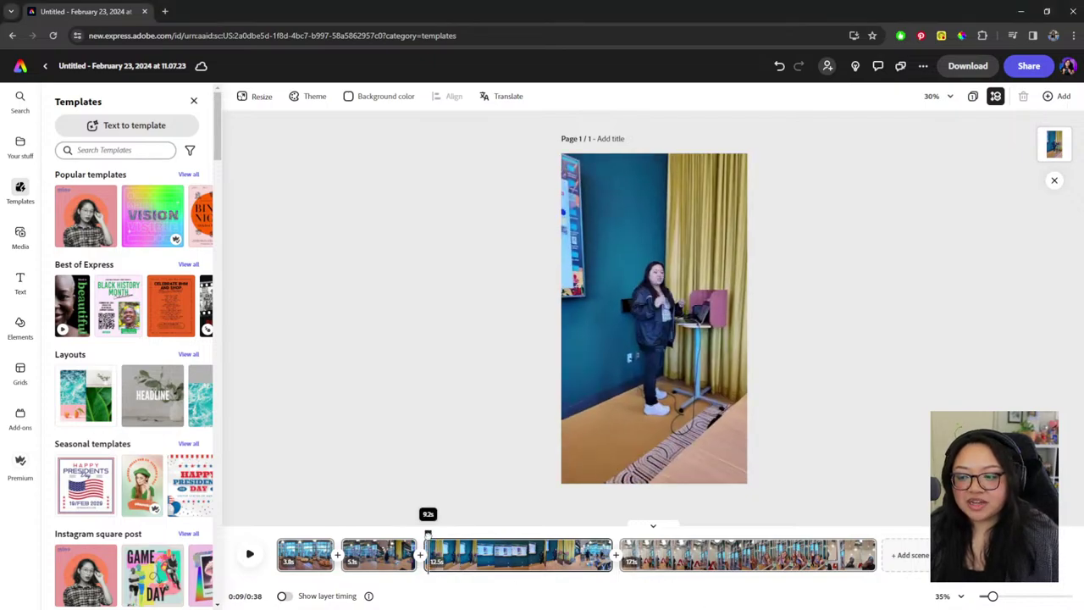
{"action": "left_click", "coordinate": [249, 555]}
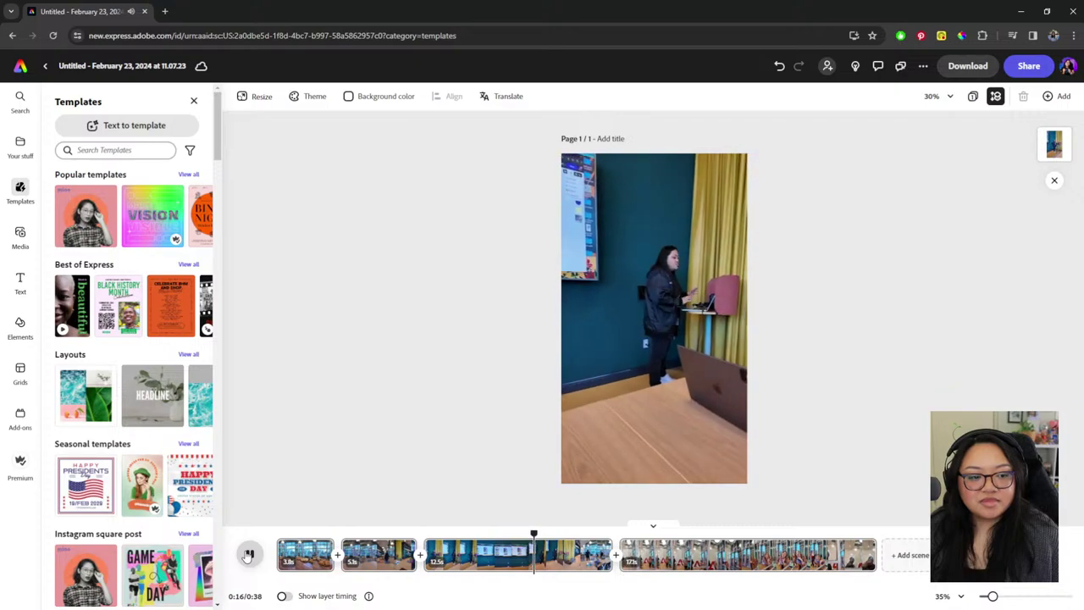
{"action": "left_click", "coordinate": [248, 554]}
{"action": "left_click", "coordinate": [604, 566]}
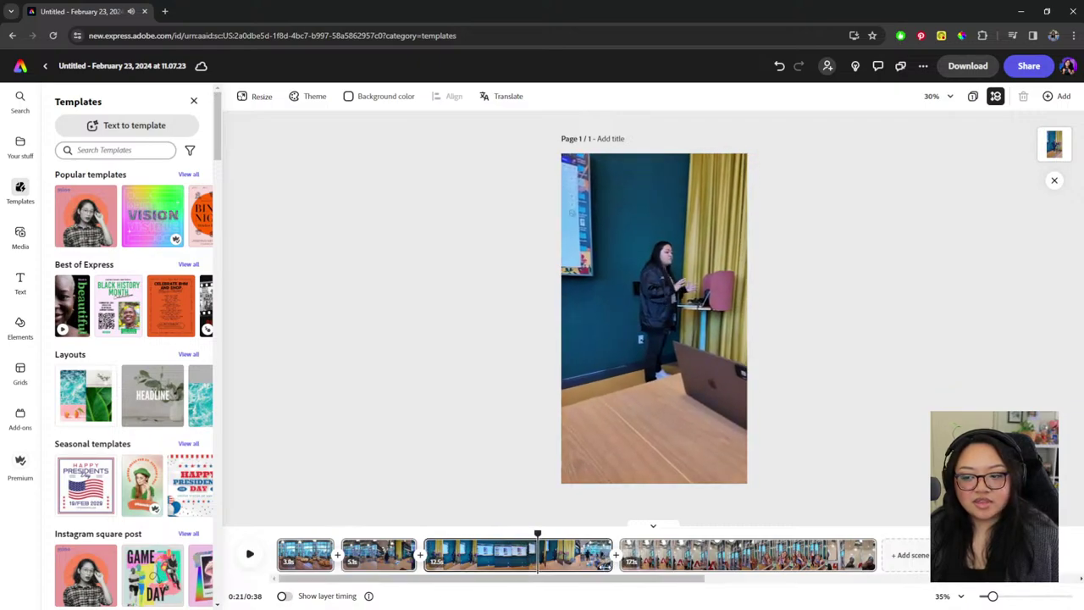
{"action": "left_click_drag", "start_coordinate": [604, 565], "coordinate": [536, 568]}
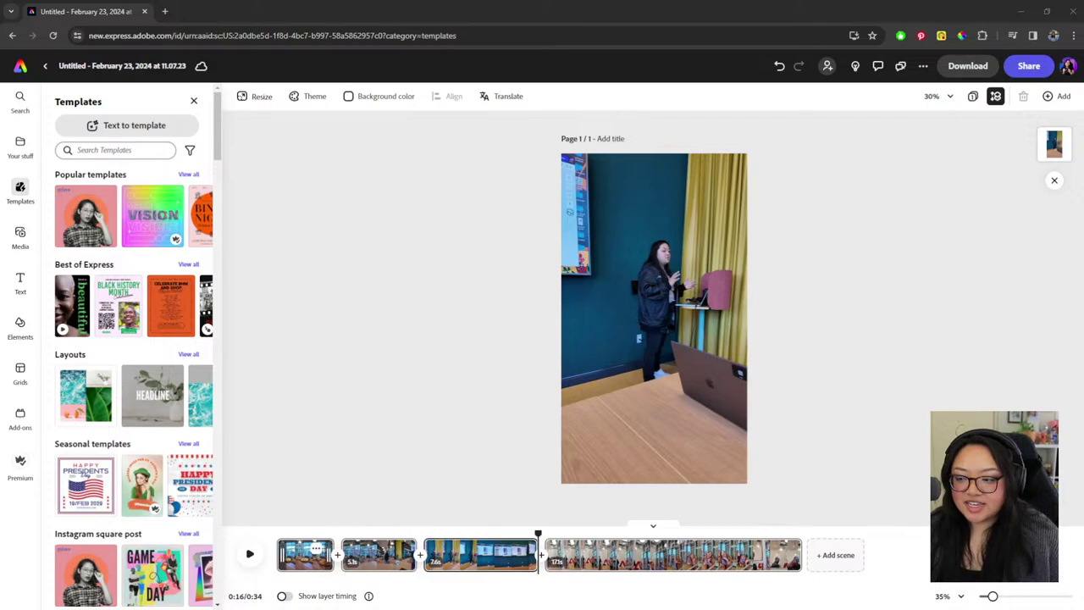
- Review the glass entrance door scene and trim its beginning so the scene lasts about 10 s
{"action": "left_click", "coordinate": [249, 555]}
{"action": "left_click", "coordinate": [249, 555]}
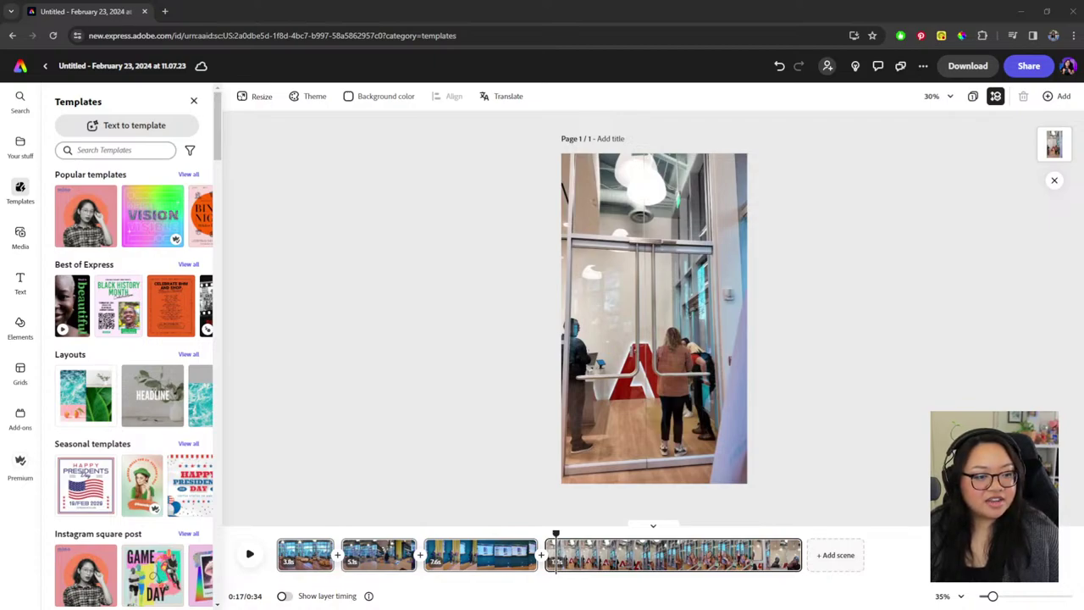
{"action": "left_click_drag", "start_coordinate": [556, 534], "coordinate": [545, 534]}
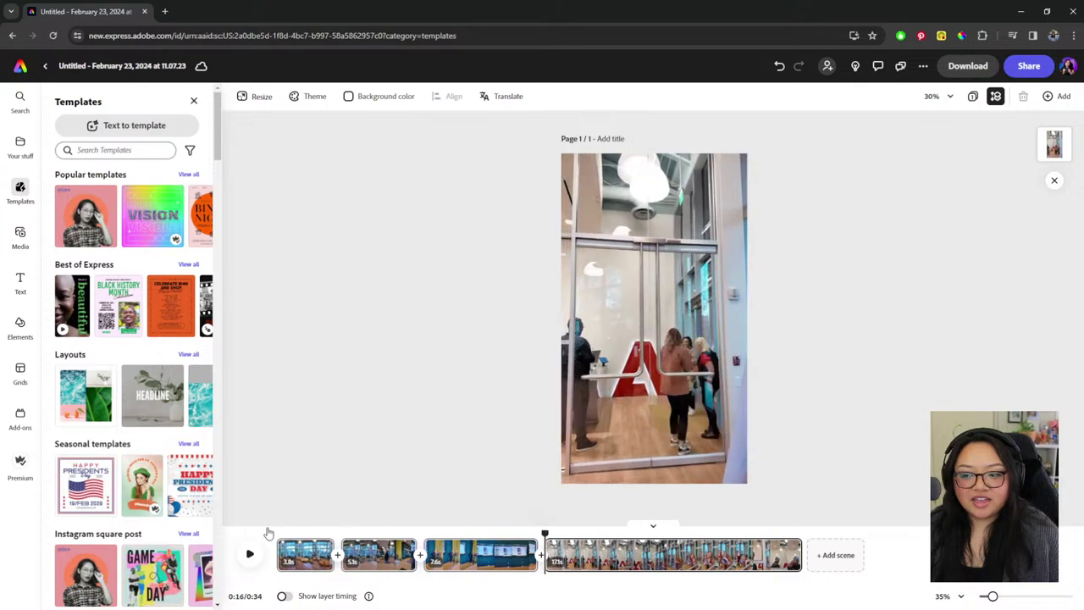
{"action": "left_click", "coordinate": [250, 554]}
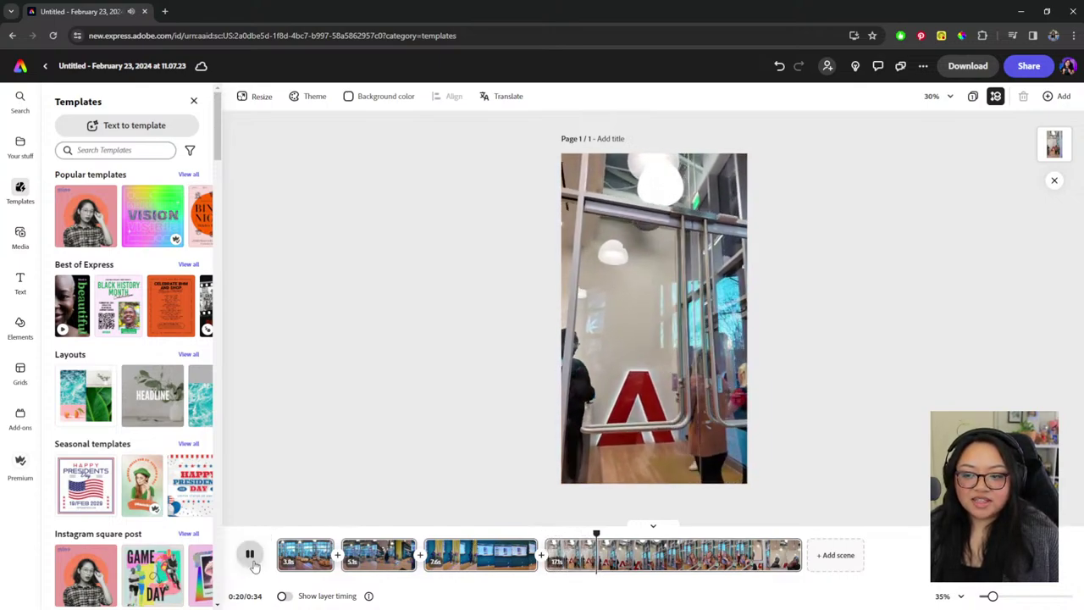
{"action": "left_click", "coordinate": [251, 558]}
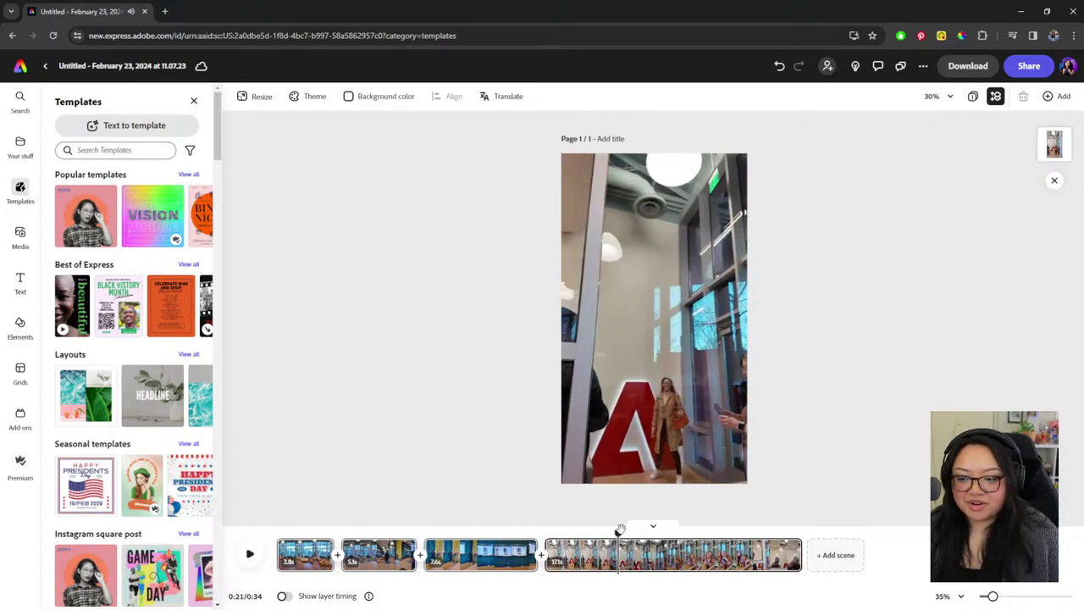
{"action": "left_click_drag", "start_coordinate": [620, 529], "coordinate": [647, 532]}
{"action": "left_click_drag", "start_coordinate": [652, 532], "coordinate": [653, 532]}
{"action": "left_click_drag", "start_coordinate": [558, 553], "coordinate": [654, 555]}
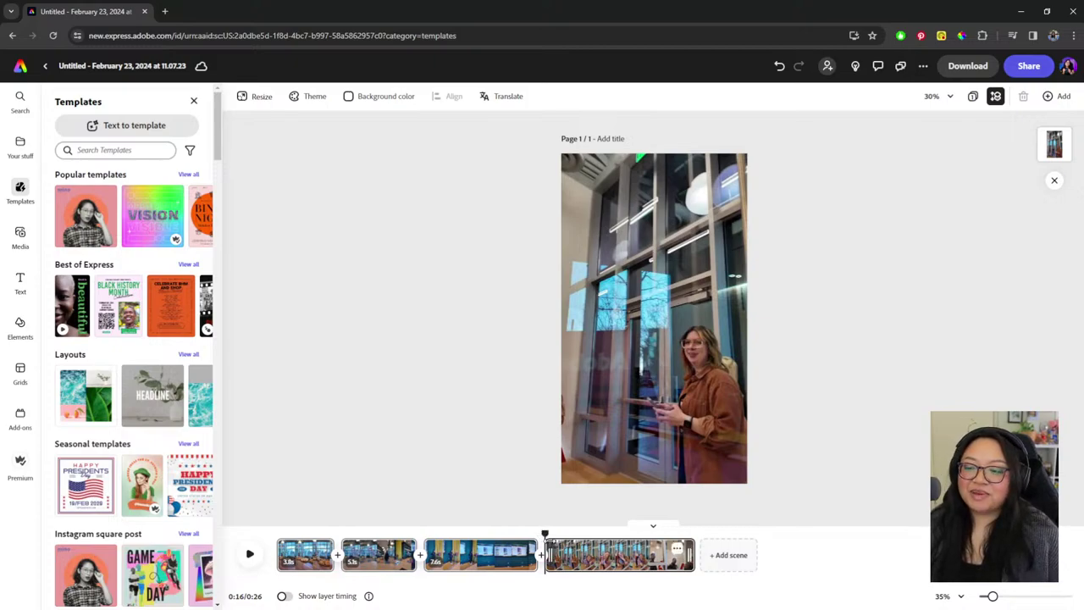
- Find the frame at about 20.3 s, where the woman poses behind the glass door, and split the entrance scene there
{"action": "left_click", "coordinate": [251, 564]}
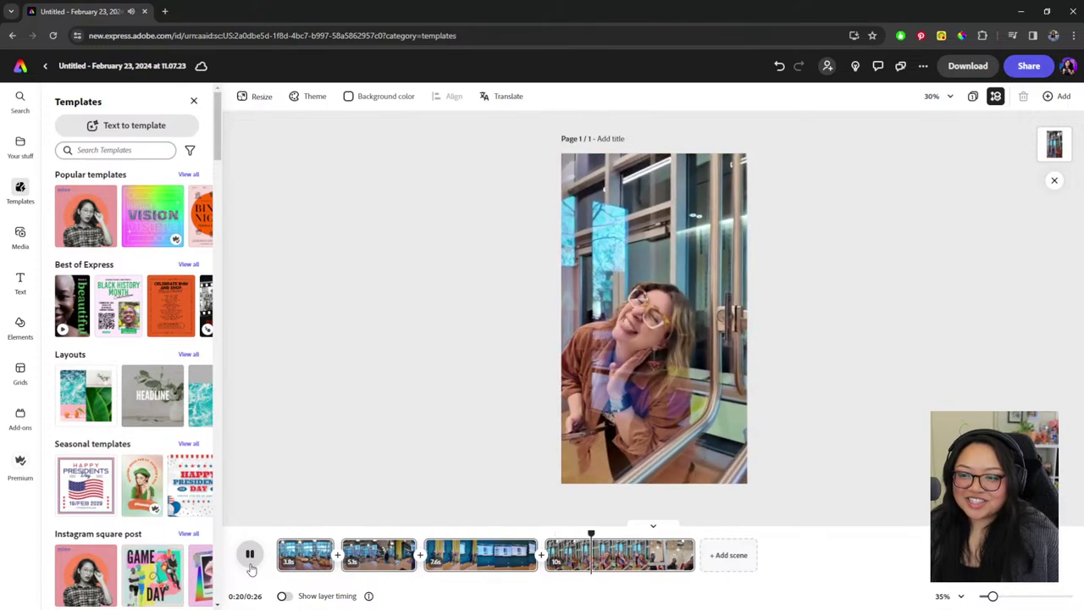
{"action": "left_click", "coordinate": [250, 564]}
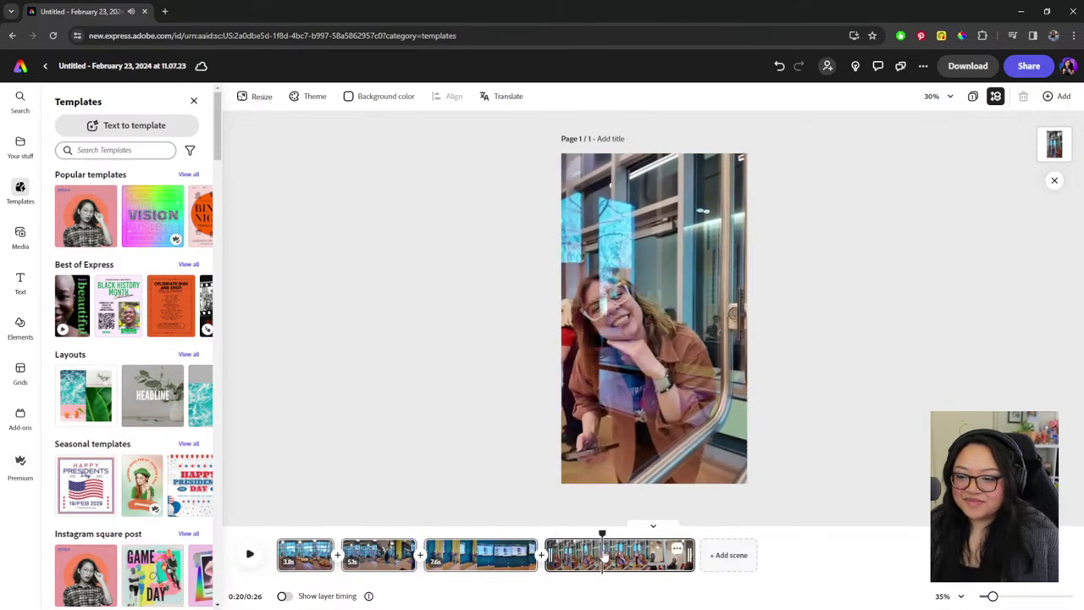
{"action": "left_click", "coordinate": [603, 554]}
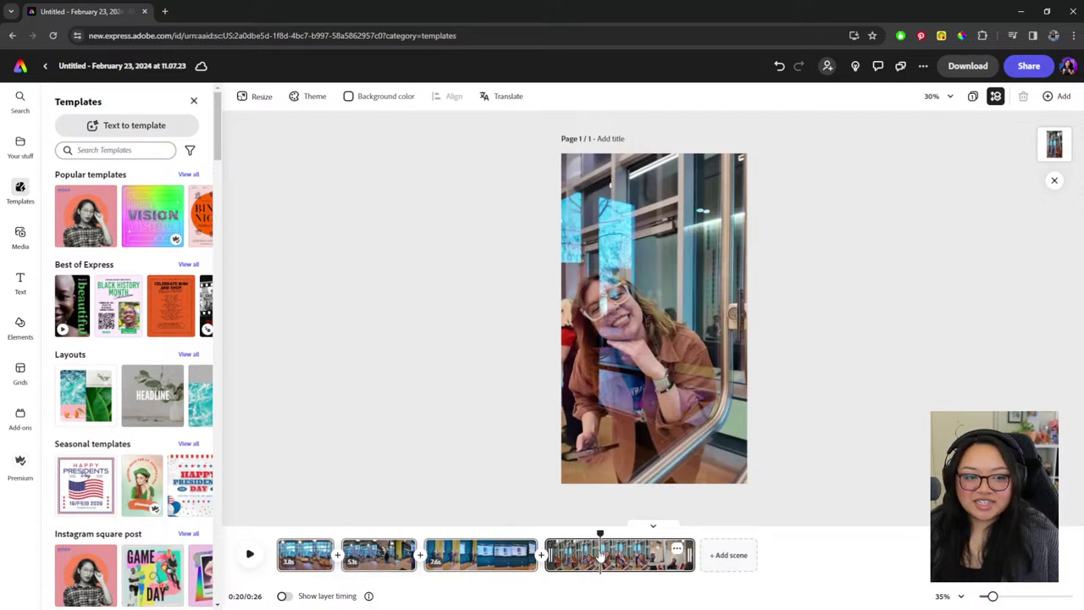
{"action": "left_click_drag", "start_coordinate": [600, 532], "coordinate": [602, 533]}
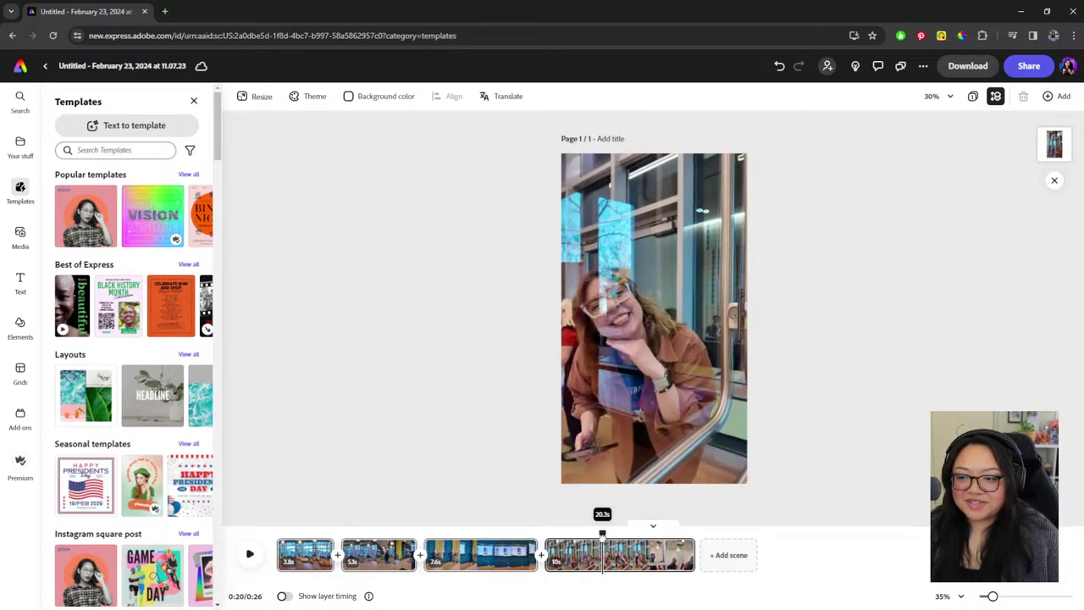
{"action": "right_click", "coordinate": [607, 563]}
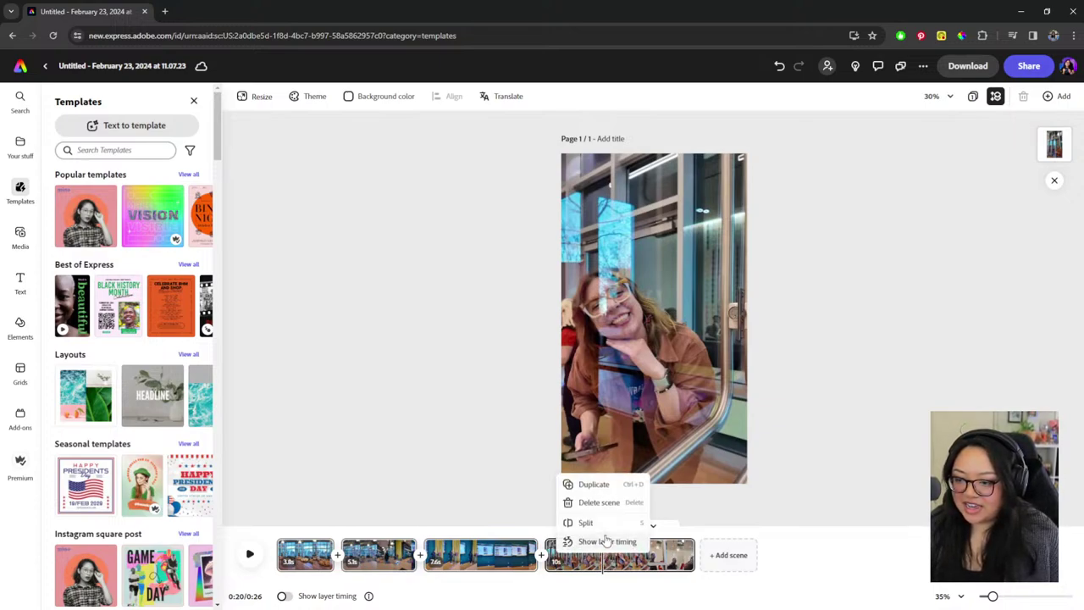
{"action": "left_click", "coordinate": [603, 540]}
- Trim the beginning of the last entrance scene so it starts near the man behind the glass and lasts about 3.3 s
{"action": "left_click_drag", "start_coordinate": [602, 533], "coordinate": [667, 532]}
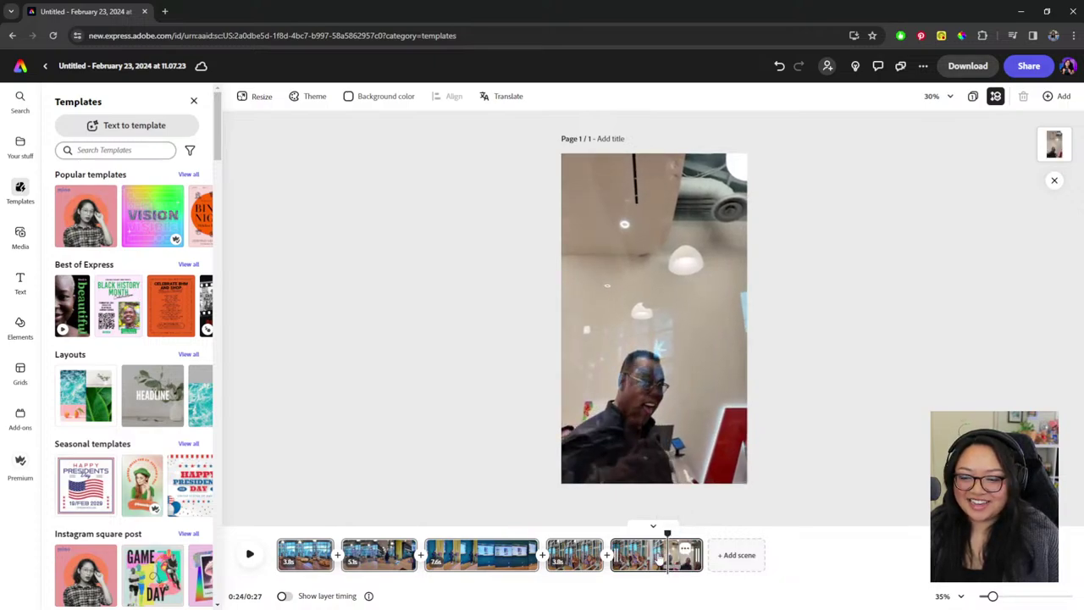
{"action": "left_click_drag", "start_coordinate": [611, 555], "coordinate": [660, 556]}
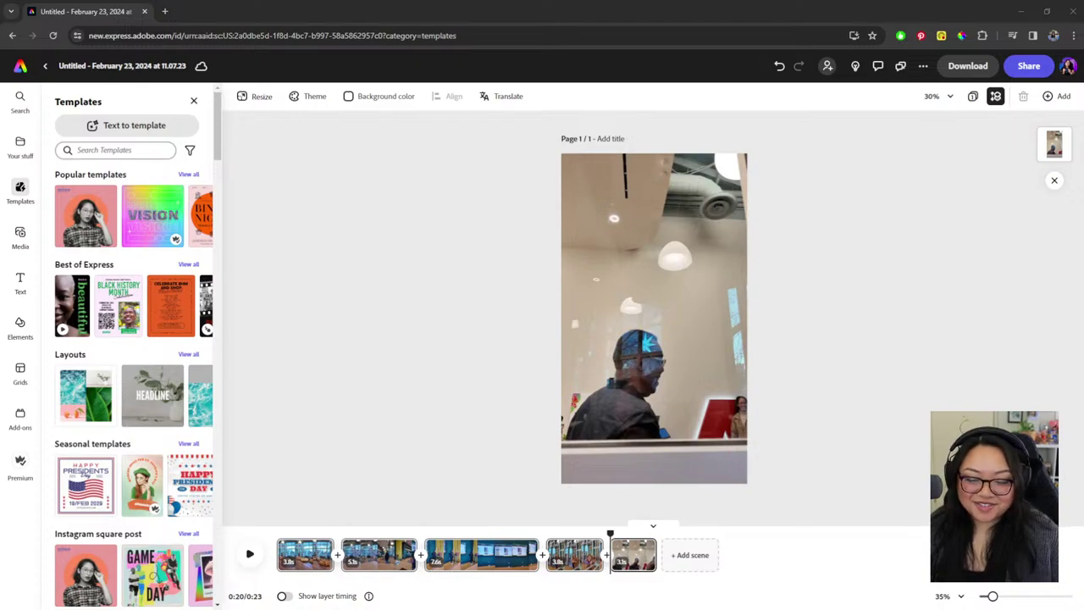
{"action": "left_click_drag", "start_coordinate": [610, 534], "coordinate": [595, 533]}
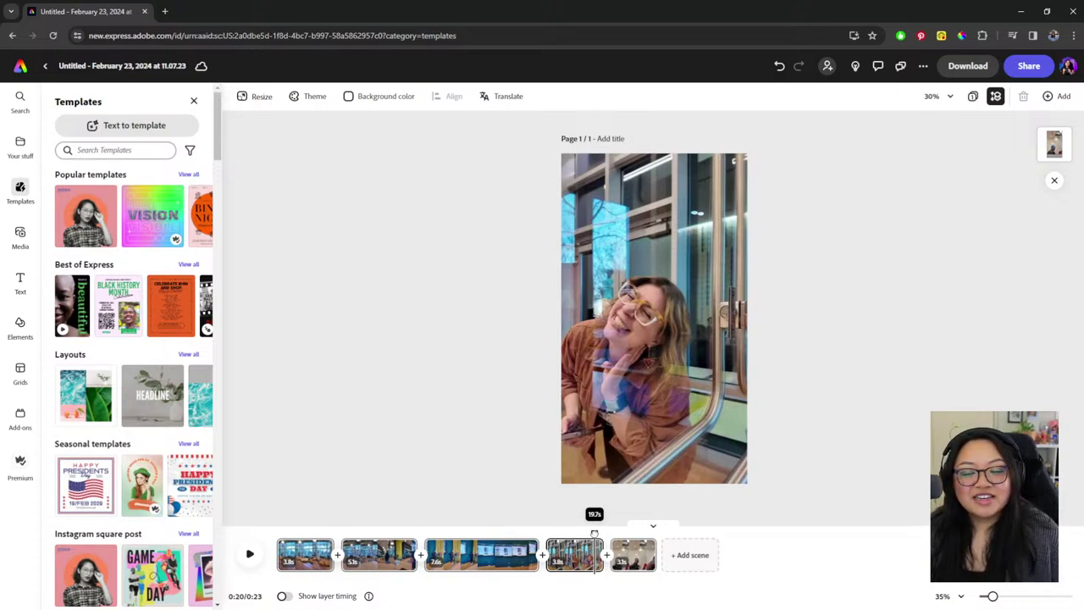
- Return to the start of the reel and mute the food table video in the first scene
{"action": "left_click_drag", "start_coordinate": [595, 533], "coordinate": [277, 535]}
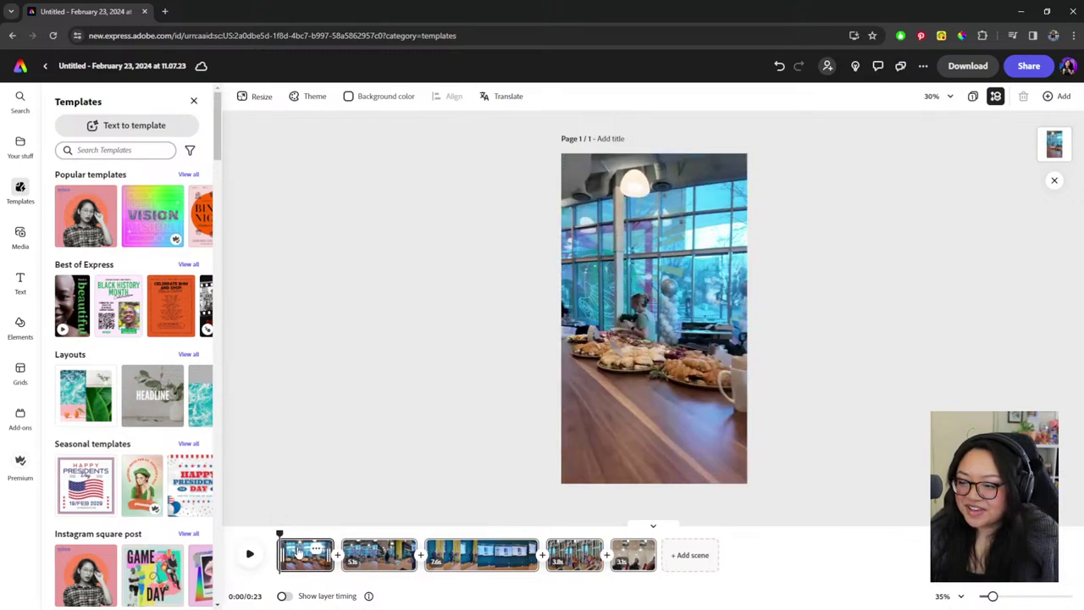
{"action": "right_click", "coordinate": [288, 553]}
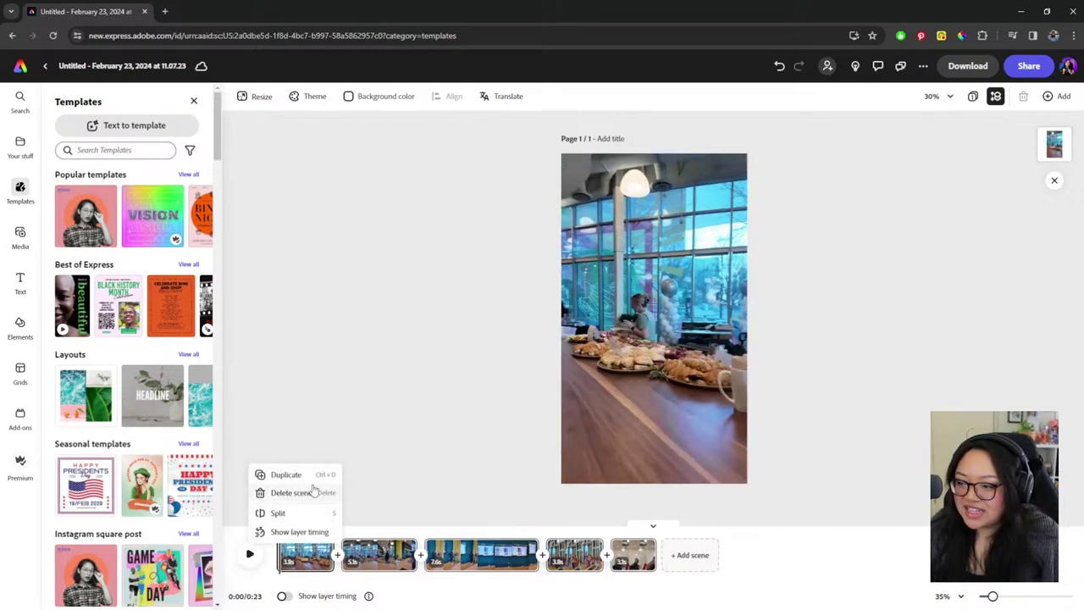
{"action": "left_click", "coordinate": [298, 566]}
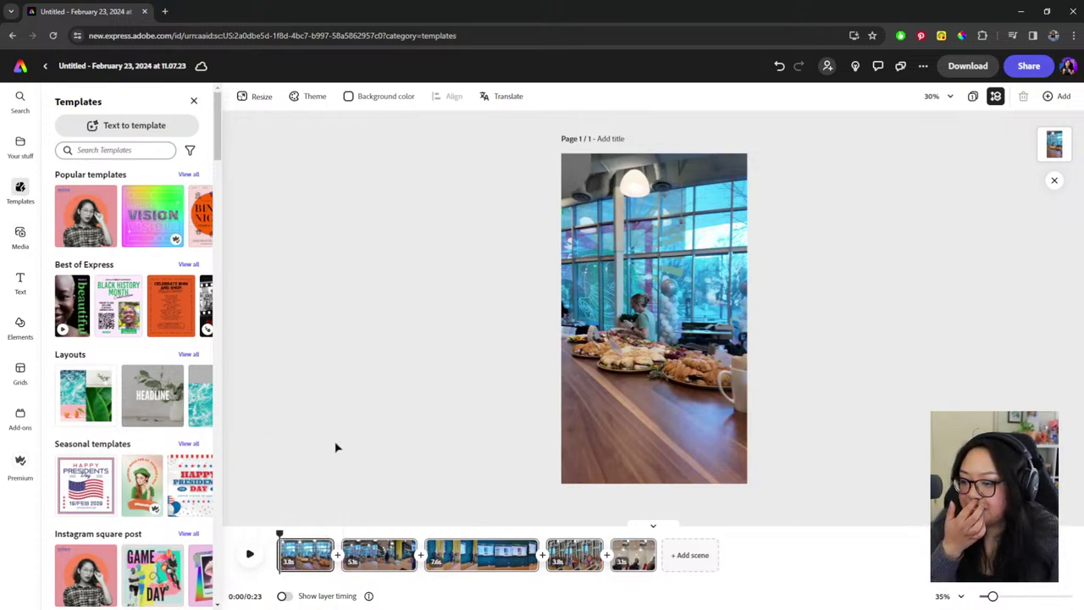
{"action": "left_click", "coordinate": [654, 391]}
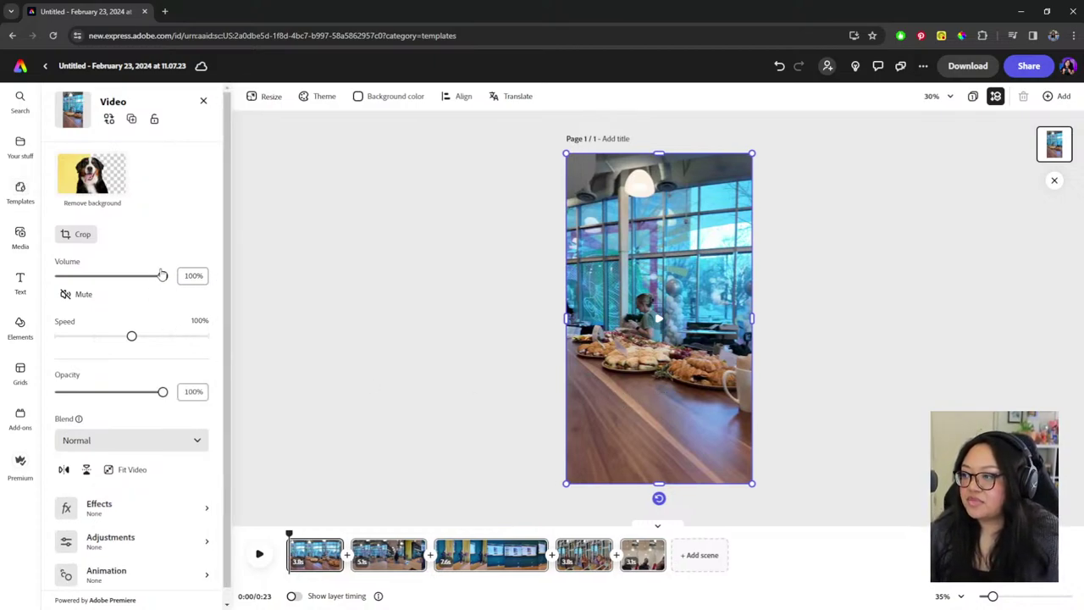
{"action": "left_click", "coordinate": [85, 294]}
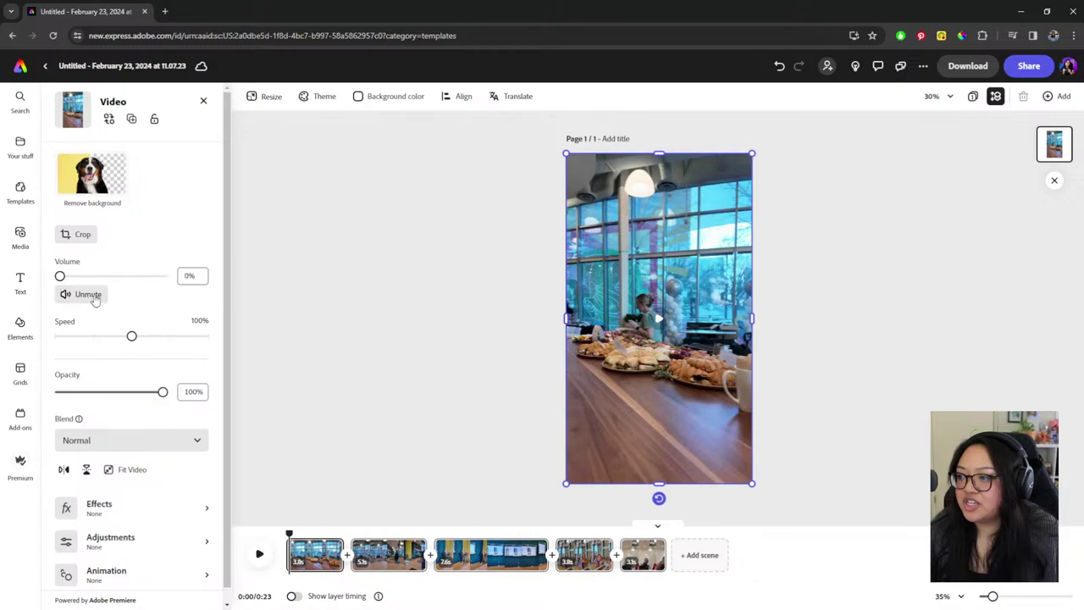
- Mute the yellow-curtain workspace video in the second scene and the presenter video in the third scene
{"action": "left_click", "coordinate": [396, 559]}
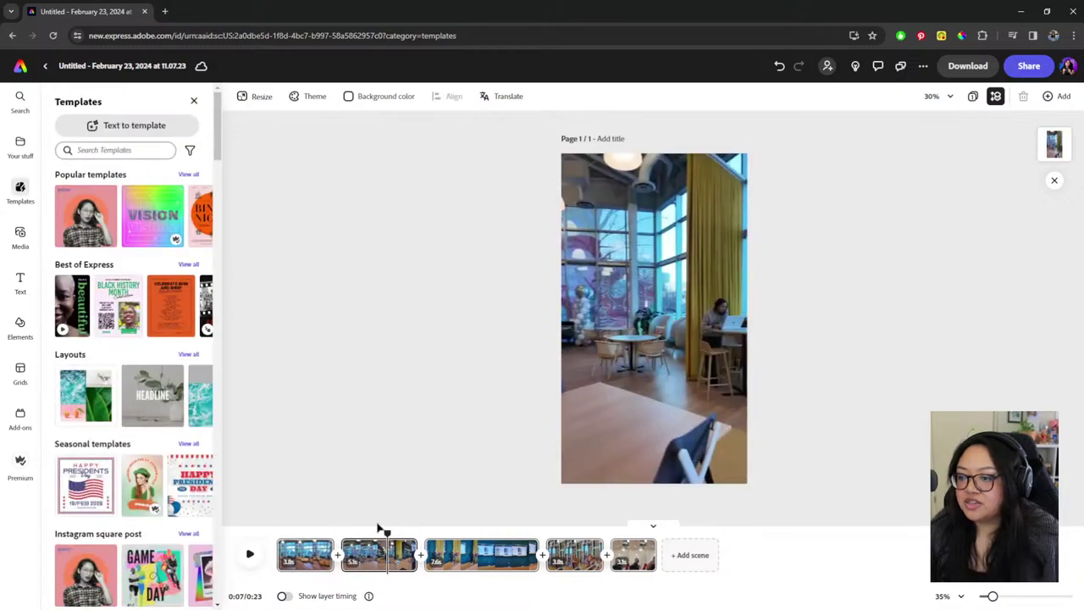
{"action": "left_click", "coordinate": [607, 411]}
{"action": "left_click", "coordinate": [607, 411]}
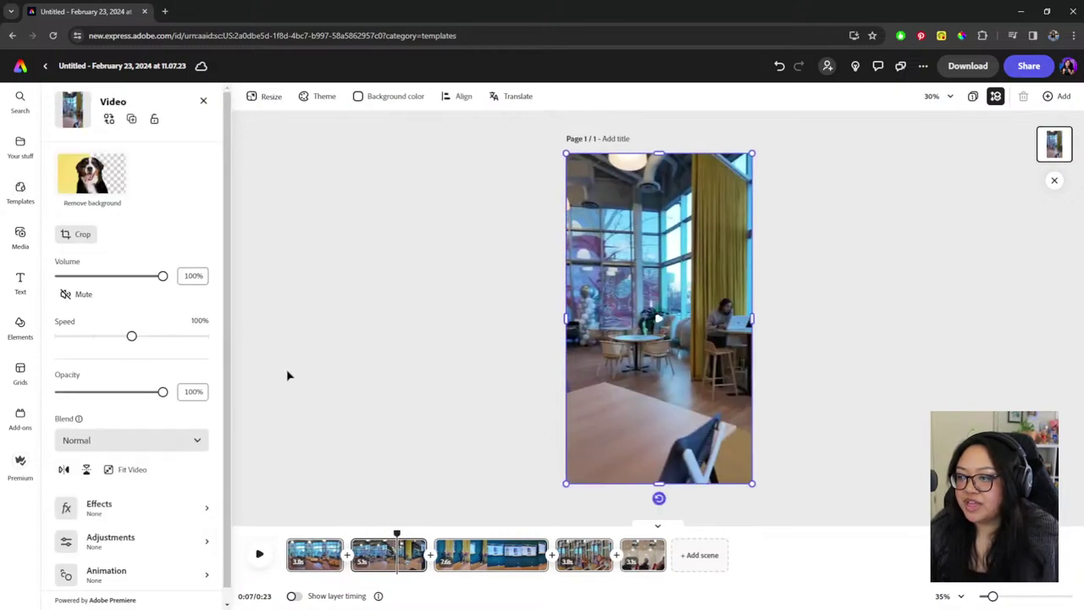
{"action": "left_click", "coordinate": [68, 294]}
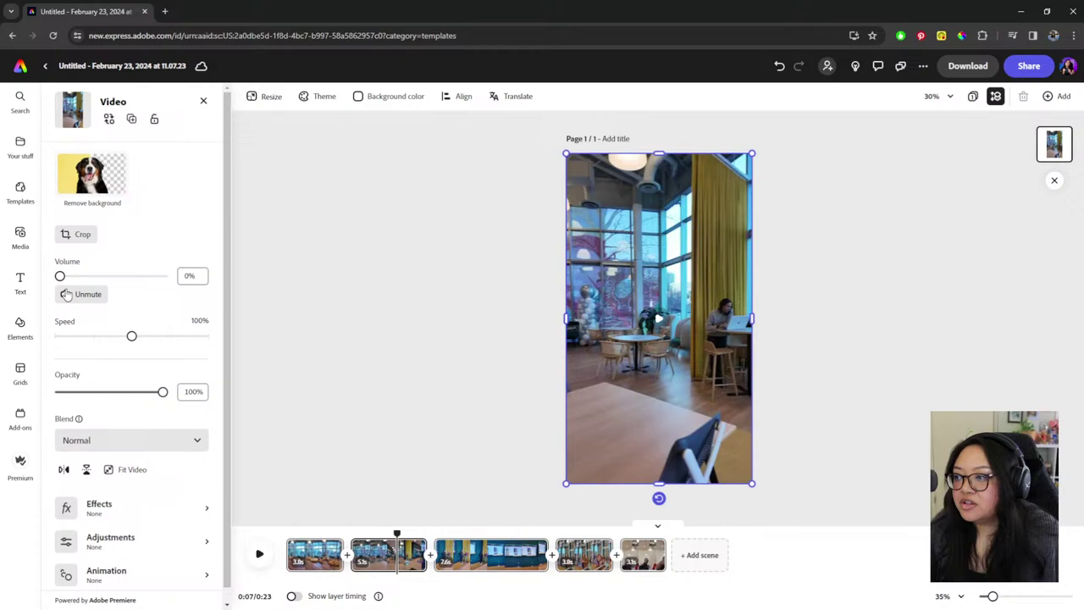
{"action": "left_click", "coordinate": [453, 555]}
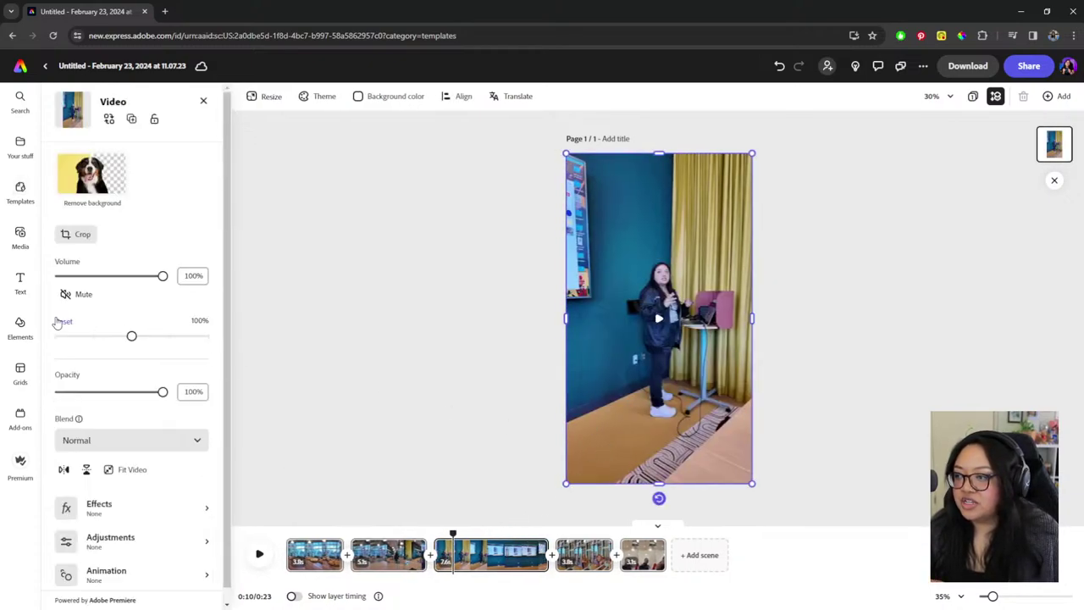
{"action": "left_click", "coordinate": [66, 294]}
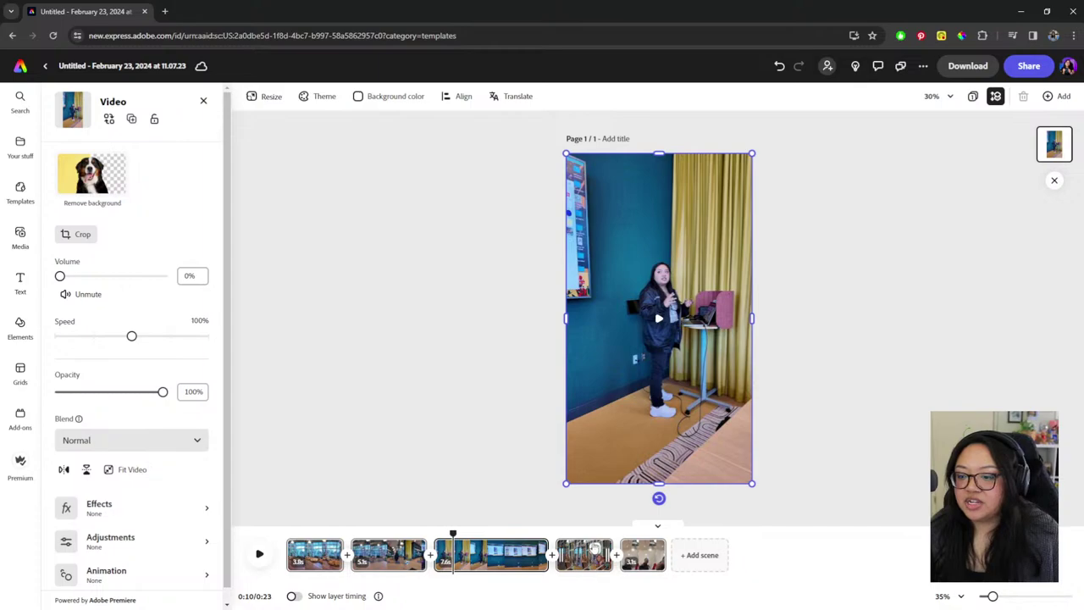
- Mute the entrance videos in the fourth and fifth scenes and move the playhead back to about 0.7 s
{"action": "left_click", "coordinate": [589, 552]}
{"action": "mouse_move", "coordinate": [161, 276]}
{"action": "left_mouse_down"}
{"action": "mouse_move", "coordinate": [78, 277]}
{"action": "mouse_move", "coordinate": [167, 281]}
{"action": "left_mouse_up"}
{"action": "left_click", "coordinate": [81, 294]}
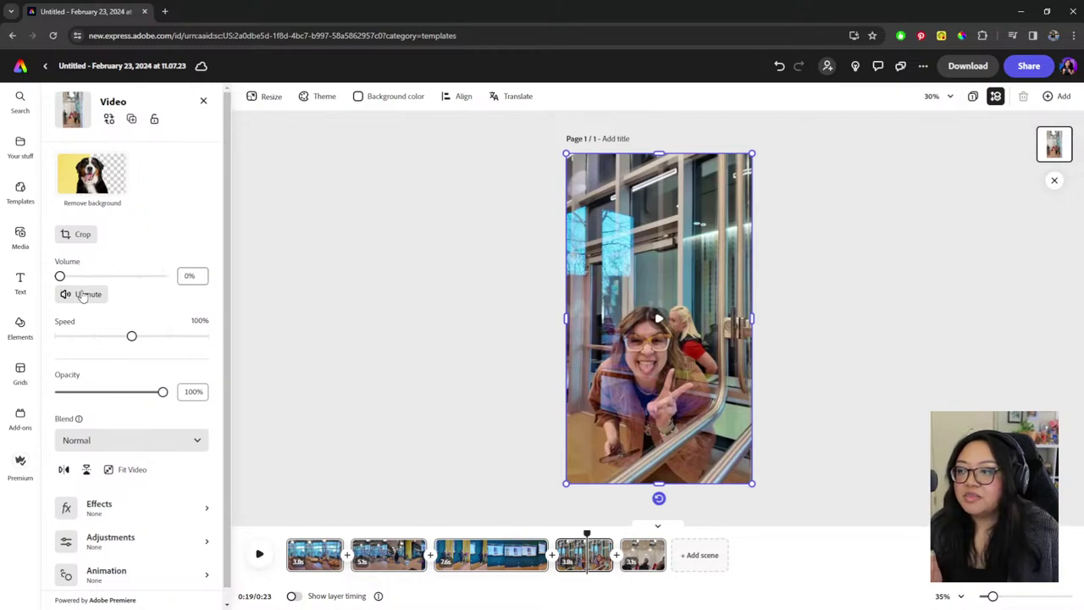
{"action": "left_click", "coordinate": [644, 565]}
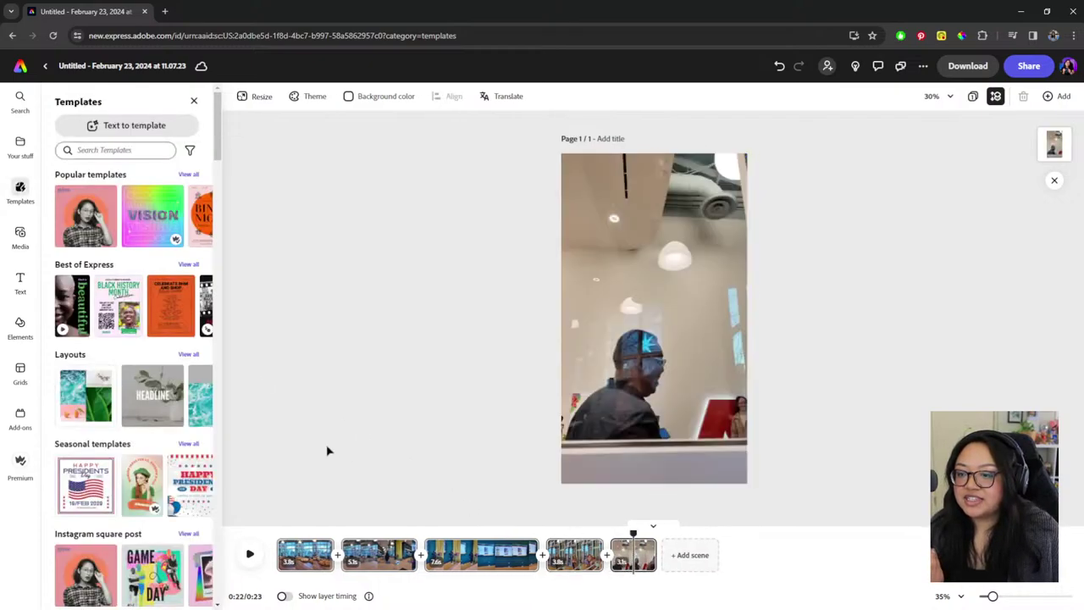
{"action": "left_click", "coordinate": [659, 355]}
{"action": "left_click", "coordinate": [83, 294]}
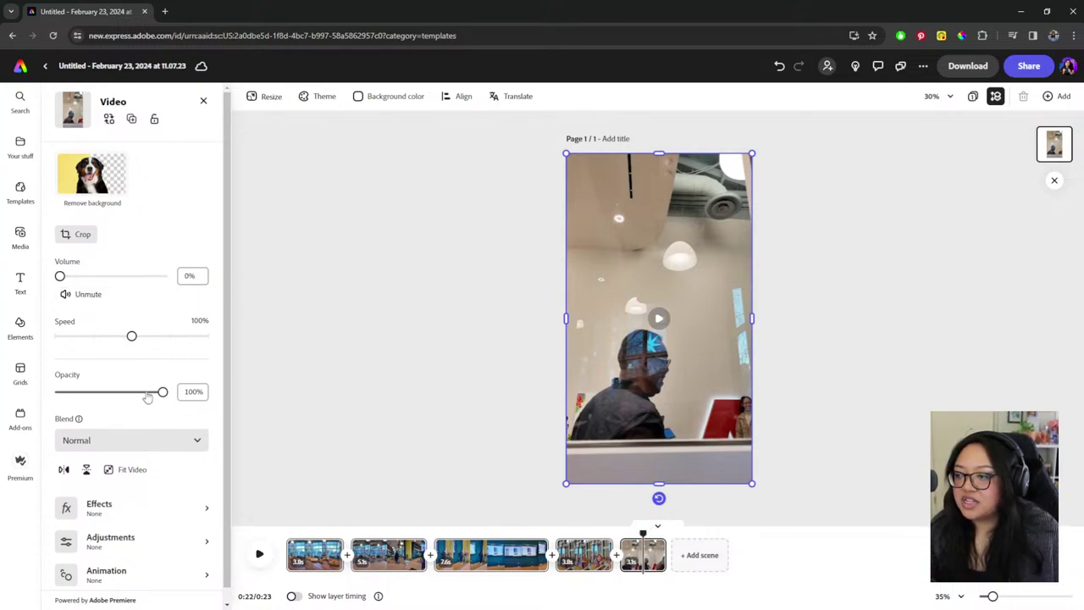
{"action": "scroll", "coordinate": [111, 417], "scroll_direction": "down", "scroll_amount": 2}
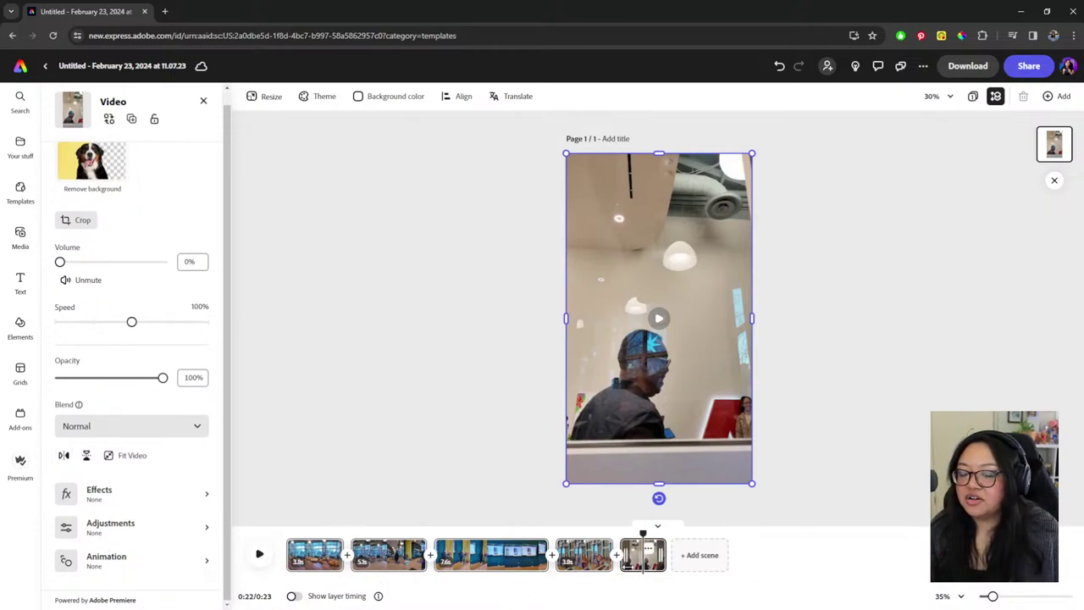
{"action": "left_click_drag", "start_coordinate": [643, 533], "coordinate": [297, 535]}
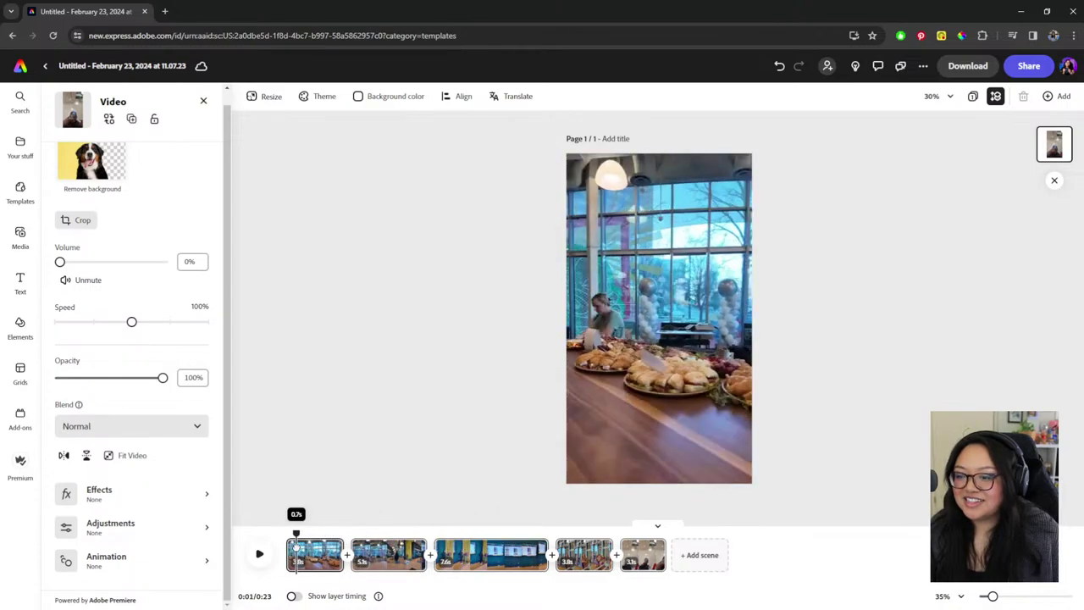
- Play the reel from the start and trim the end of the first food table scene to 3.2 s
{"action": "left_click", "coordinate": [259, 555]}
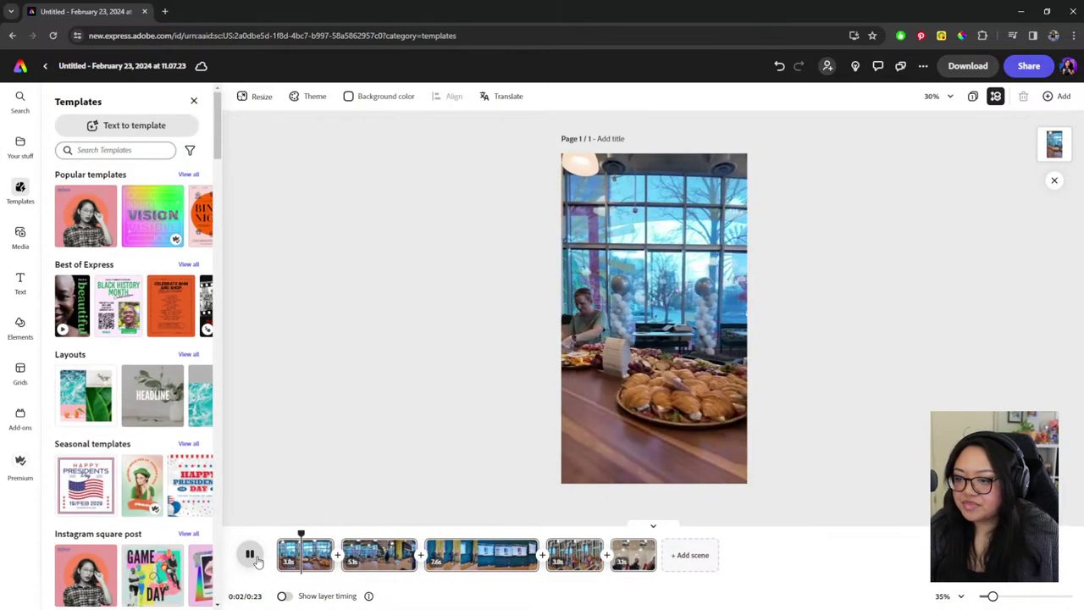
{"action": "left_click", "coordinate": [258, 559]}
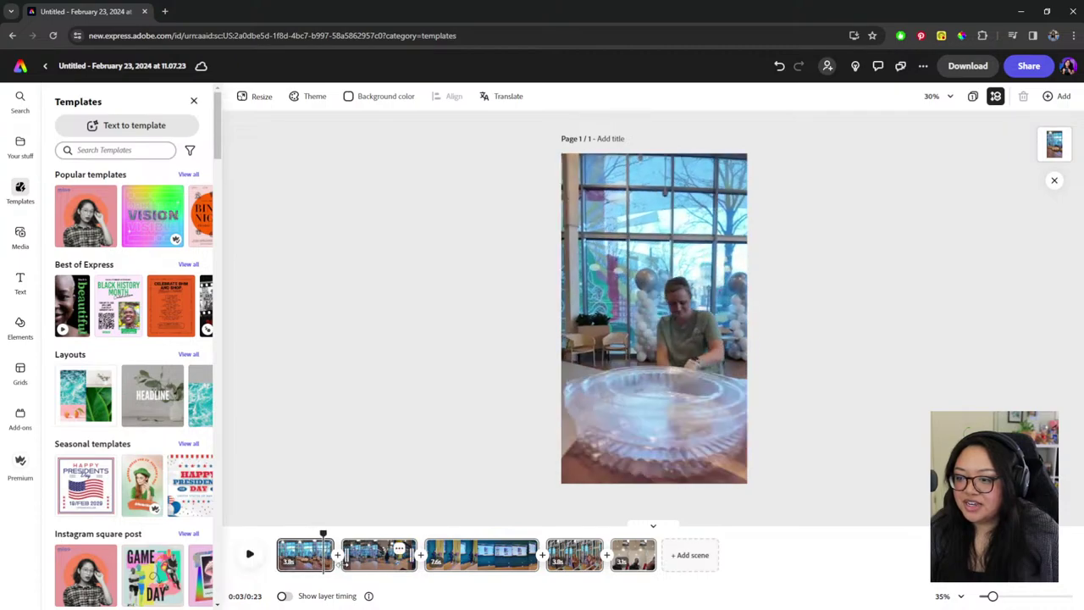
{"action": "left_click_drag", "start_coordinate": [334, 564], "coordinate": [325, 566]}
- Play through the following scenes, trimming the end of the third scene to about 3.8 s, and watch the remaining entrance clips
{"action": "left_click", "coordinate": [258, 555]}
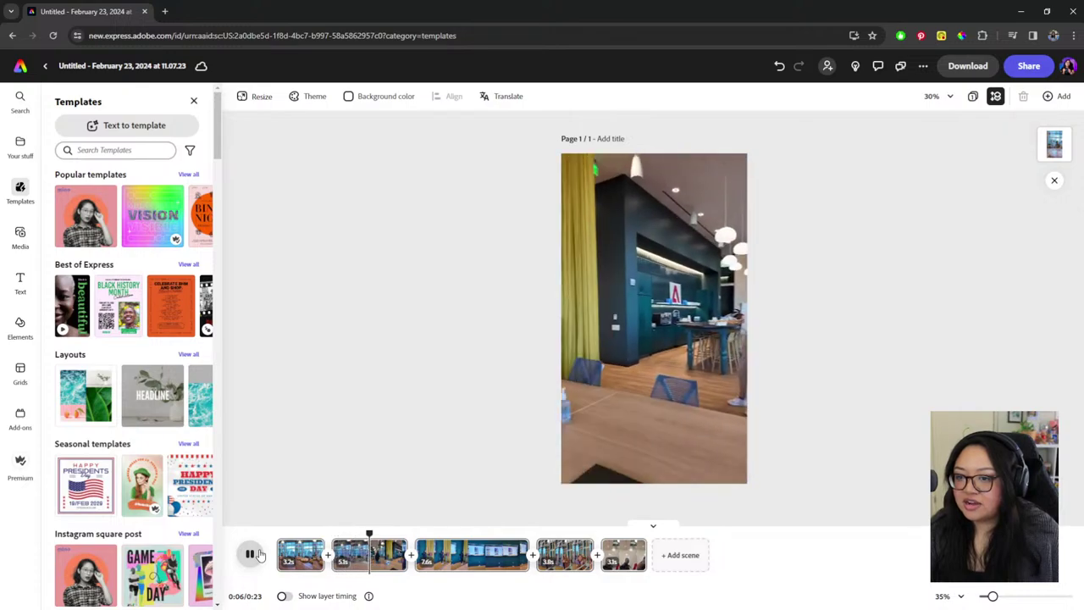
{"action": "left_click", "coordinate": [258, 555]}
{"action": "left_click", "coordinate": [258, 556]}
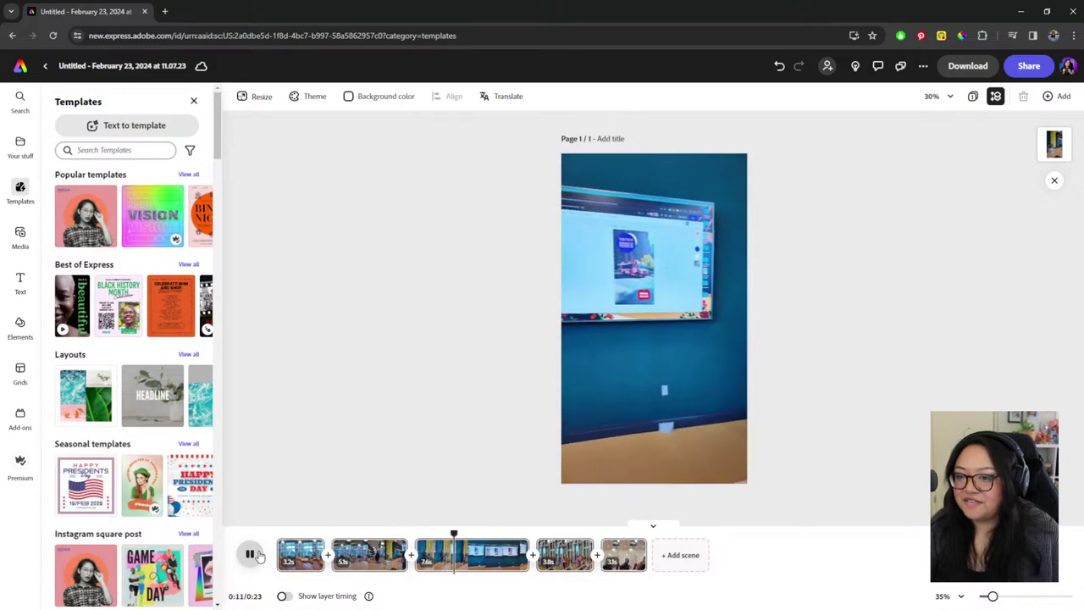
{"action": "left_click", "coordinate": [434, 568]}
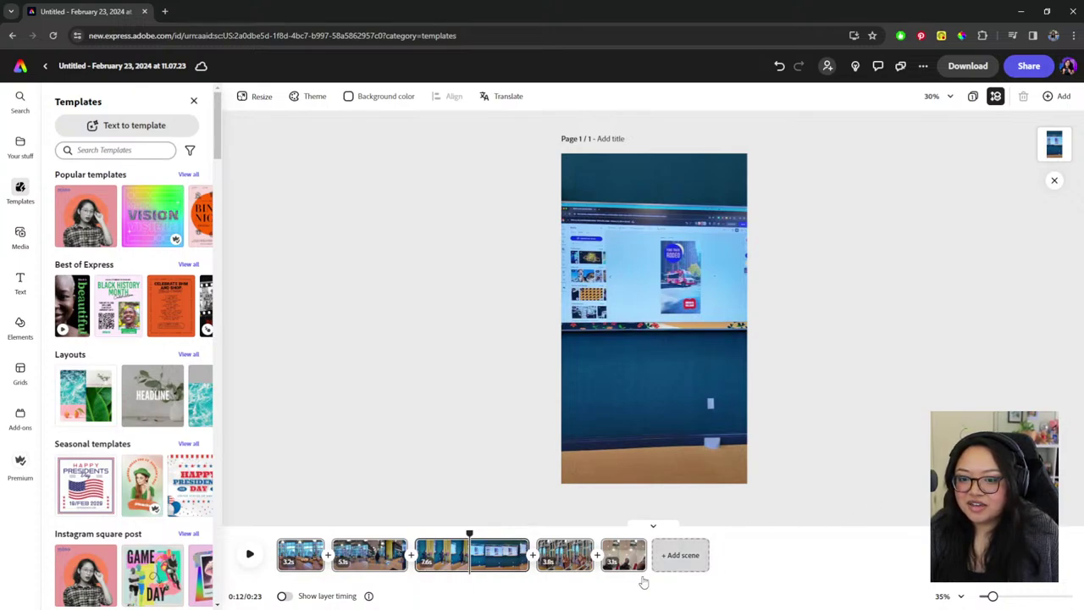
{"action": "left_click_drag", "start_coordinate": [528, 565], "coordinate": [472, 565]}
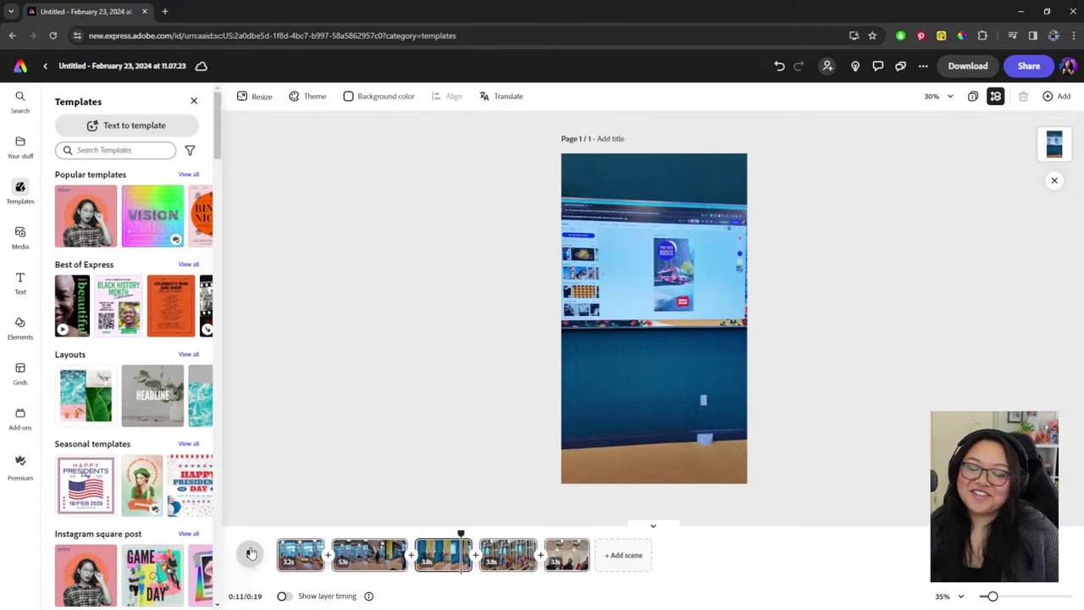
{"action": "left_click", "coordinate": [251, 554]}
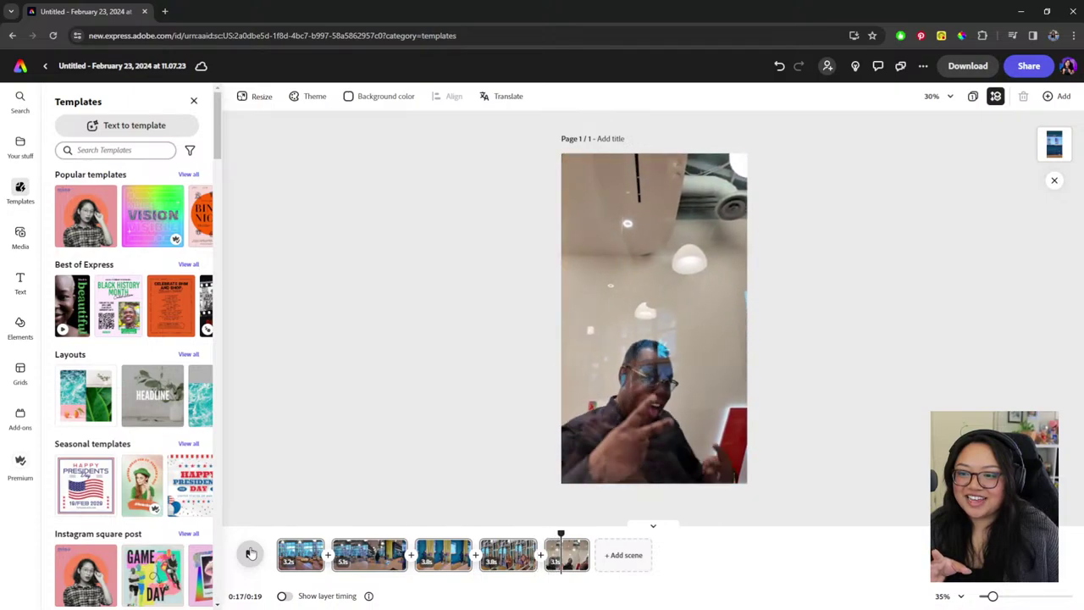
{"action": "left_click", "coordinate": [251, 553]}
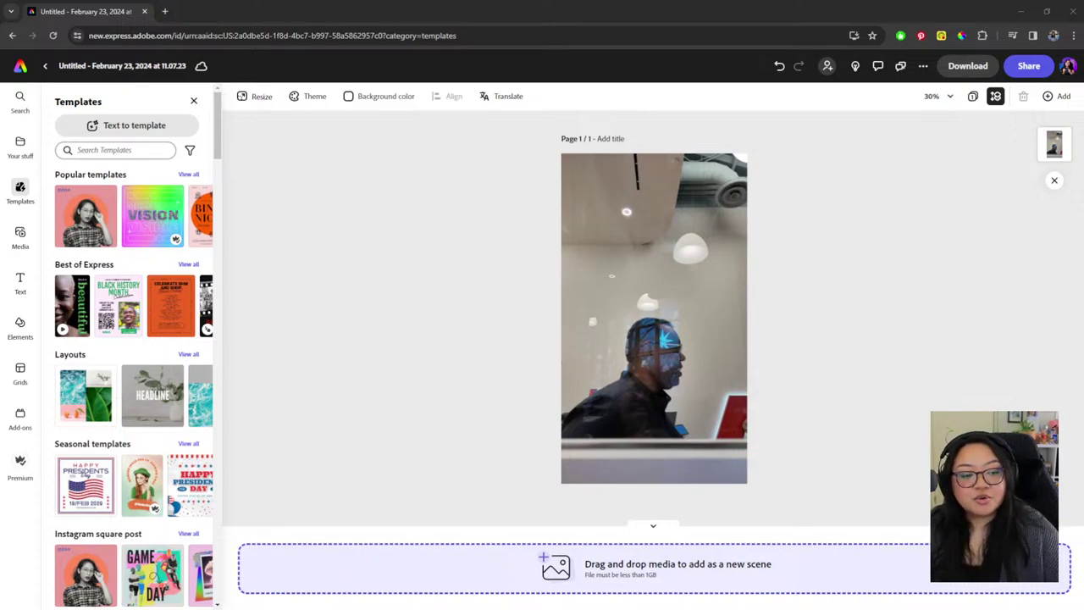
- Add four presentation and audience videos to the end of the reel as new scenes
{"action": "left_click_drag", "start_coordinate": [678, 566], "coordinate": [653, 581]}
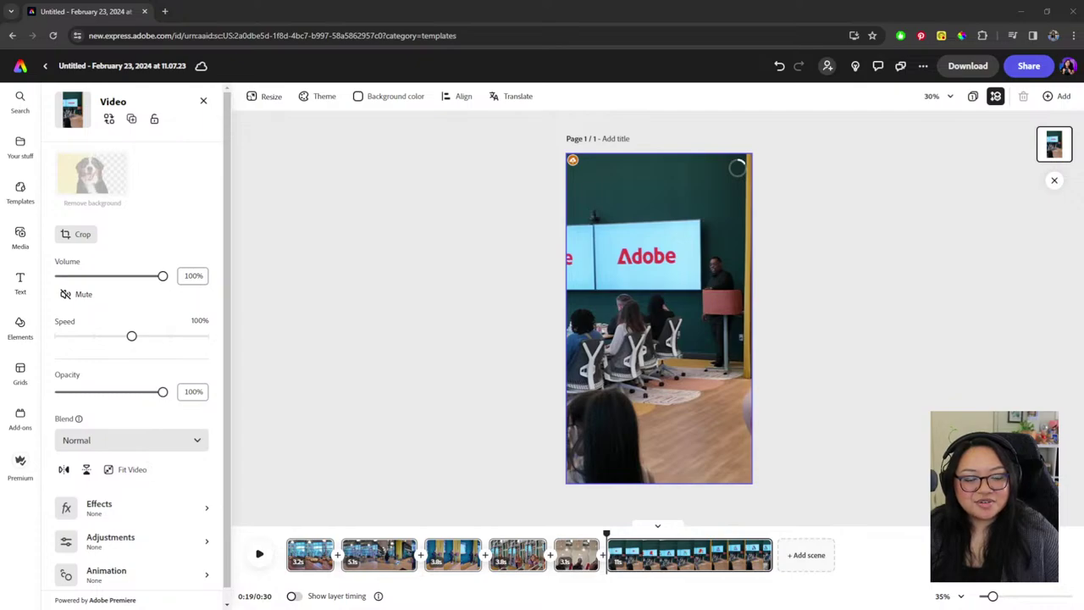
{"action": "left_click_drag", "start_coordinate": [548, 606], "coordinate": [551, 560]}
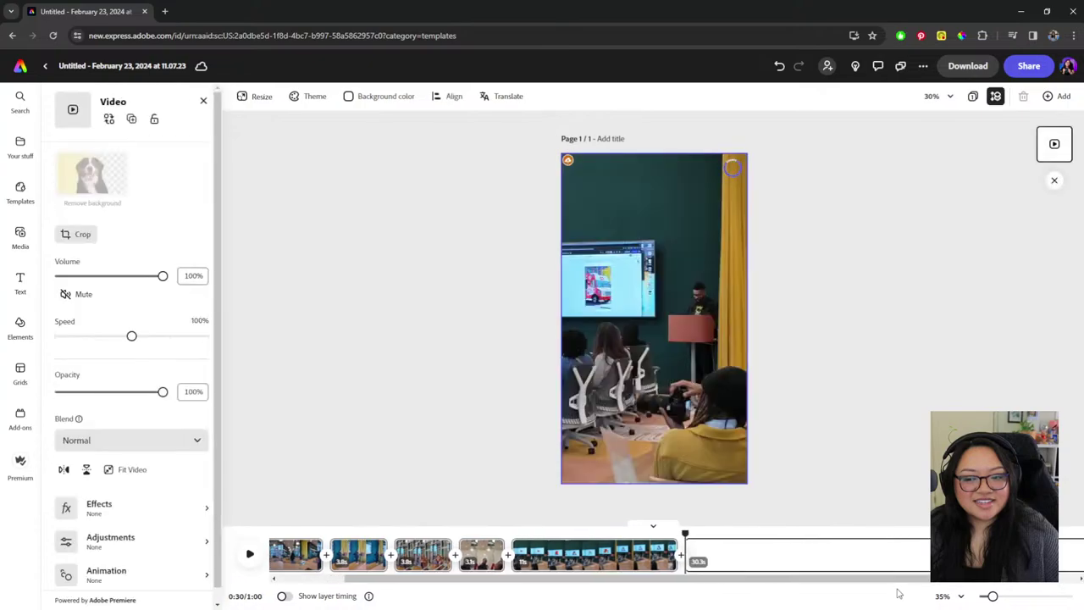
{"action": "left_click_drag", "start_coordinate": [910, 585], "coordinate": [1014, 583]}
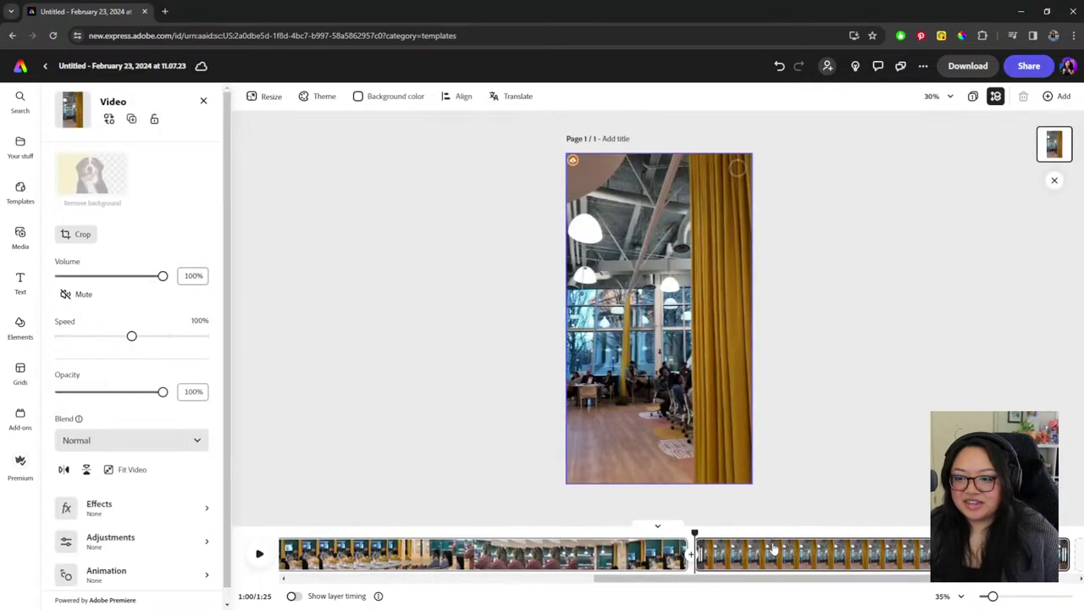
{"action": "left_click", "coordinate": [773, 549]}
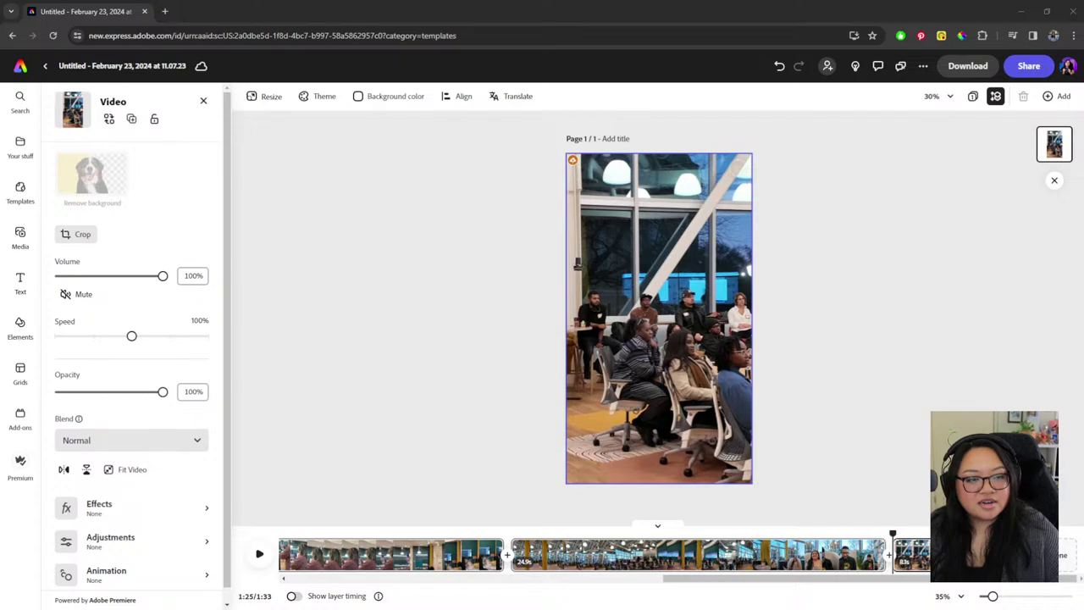
- Preview the opening seconds of the 11 s presentation scene to check its picture and sound
{"action": "scroll", "coordinate": [824, 582], "scroll_direction": "left", "scroll_amount": 5}
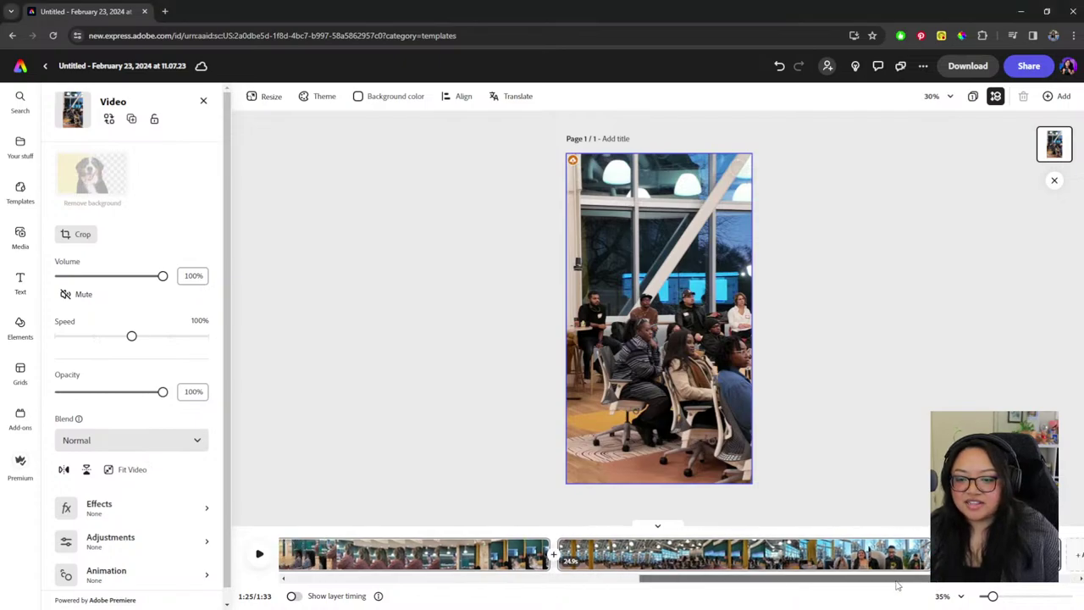
{"action": "scroll", "coordinate": [823, 583], "scroll_direction": "left", "scroll_amount": 10}
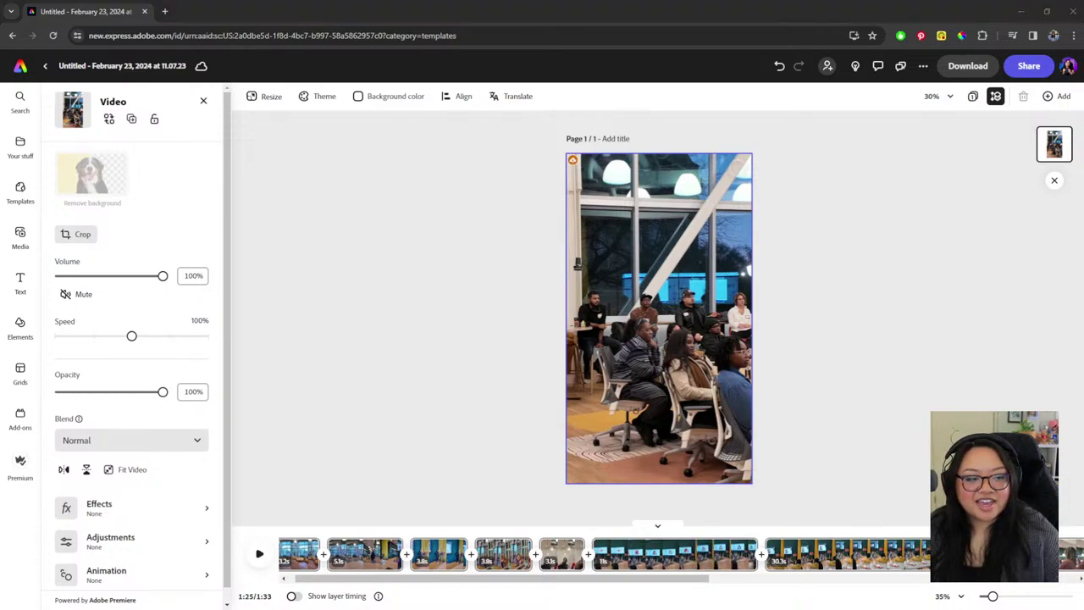
{"action": "left_click", "coordinate": [672, 555]}
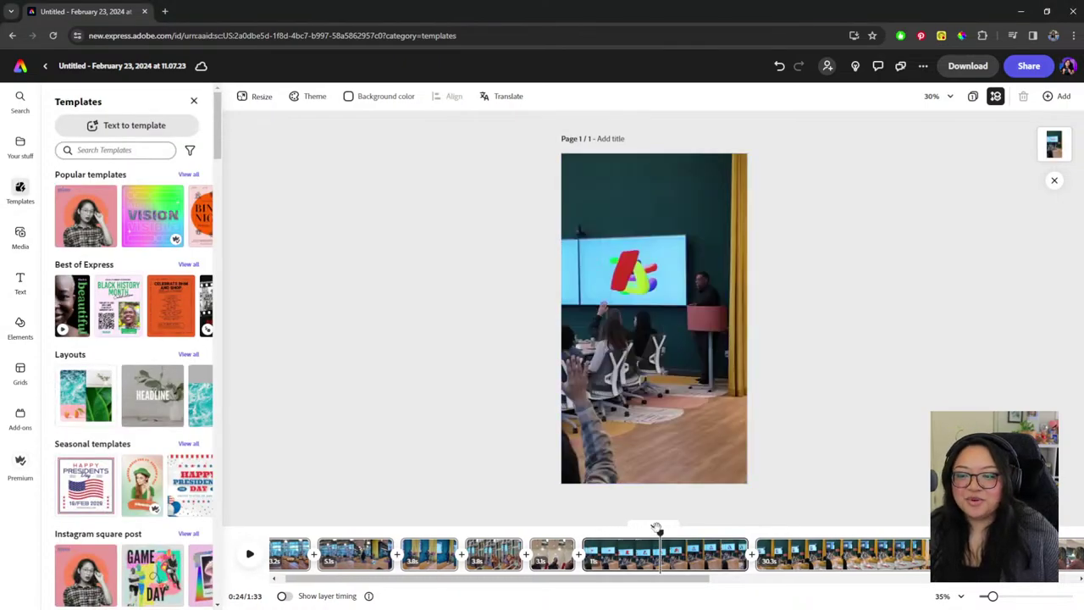
{"action": "left_click_drag", "start_coordinate": [660, 532], "coordinate": [637, 533]}
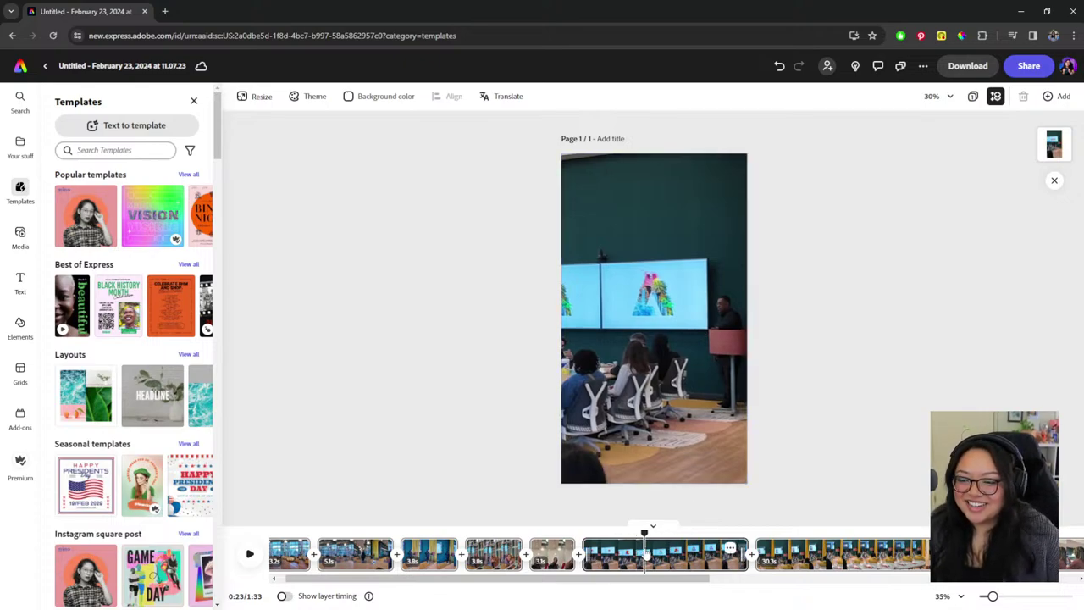
{"action": "left_click", "coordinate": [589, 552]}
{"action": "left_click", "coordinate": [250, 554]}
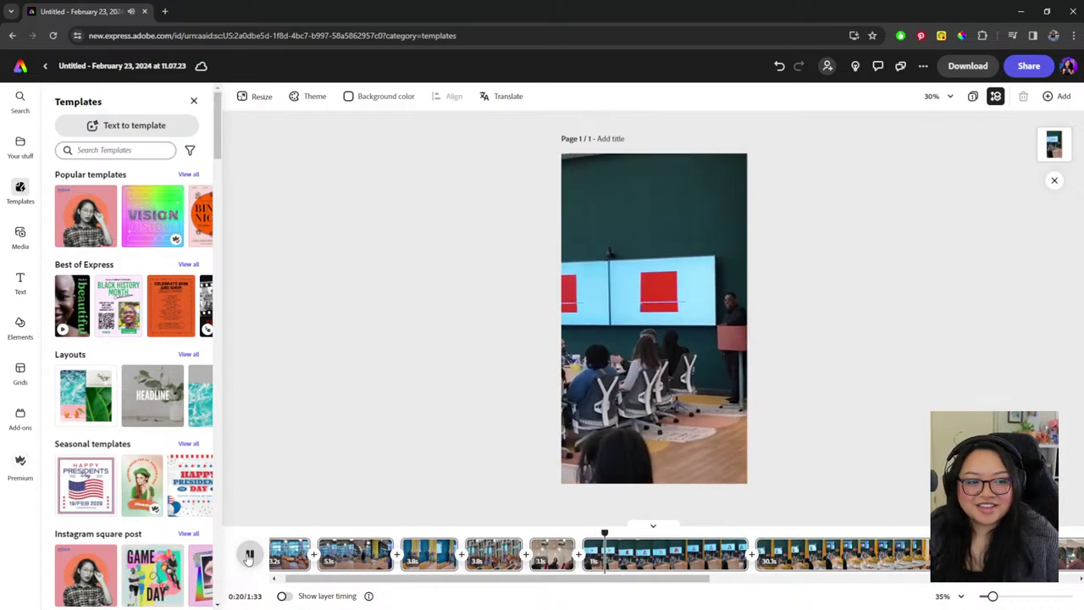
{"action": "left_click", "coordinate": [249, 554]}
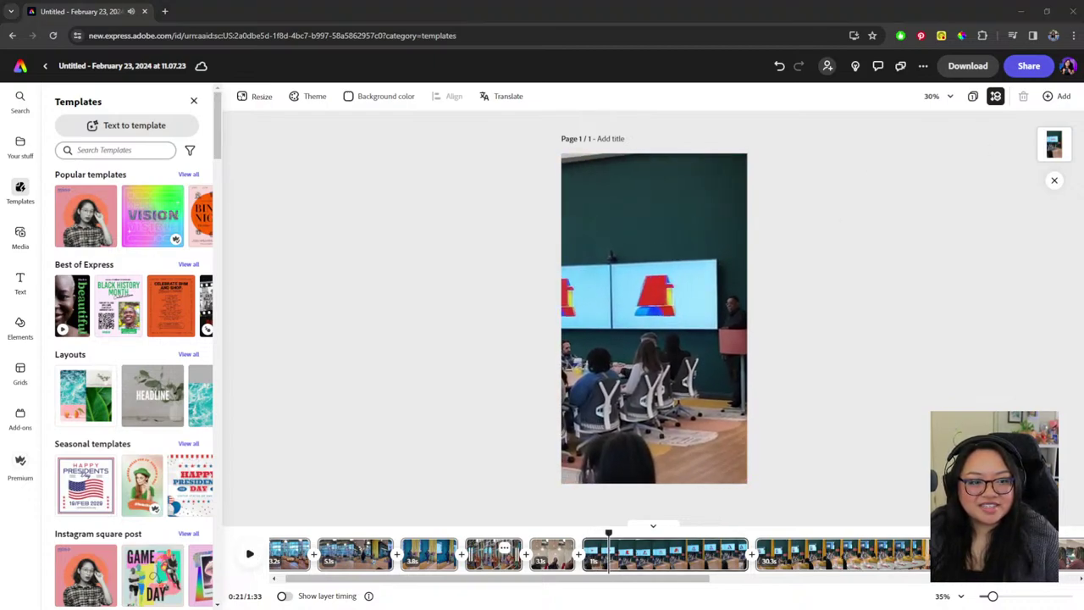
{"action": "left_click", "coordinate": [250, 554]}
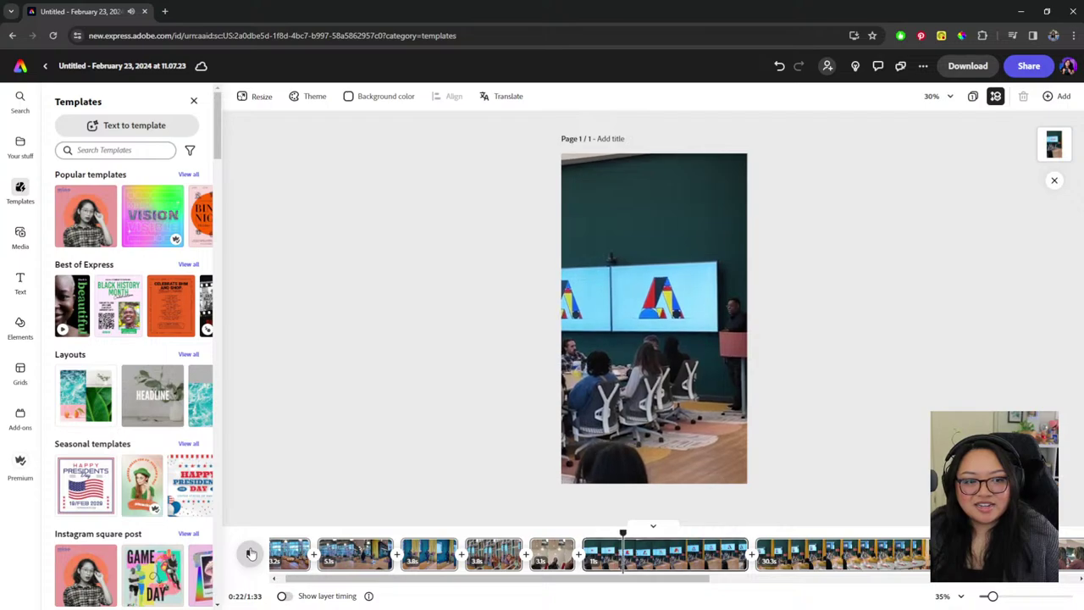
{"action": "left_click", "coordinate": [250, 554]}
- Lower the volume of the video in the 11 s presentation scene to 10%
{"action": "left_click", "coordinate": [636, 561]}
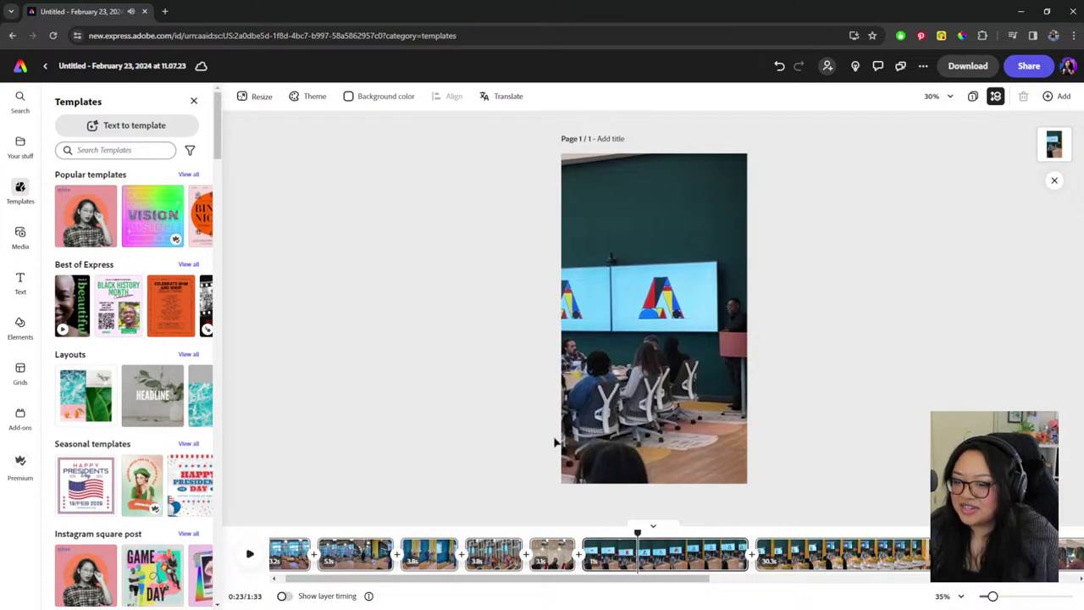
{"action": "left_click", "coordinate": [632, 559]}
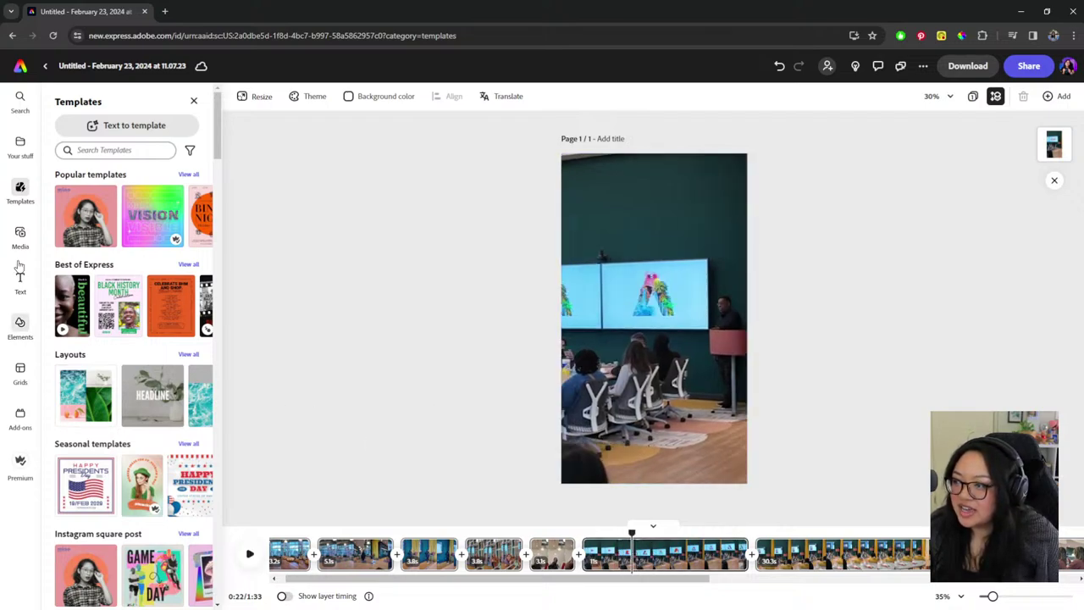
{"action": "left_click", "coordinate": [579, 291]}
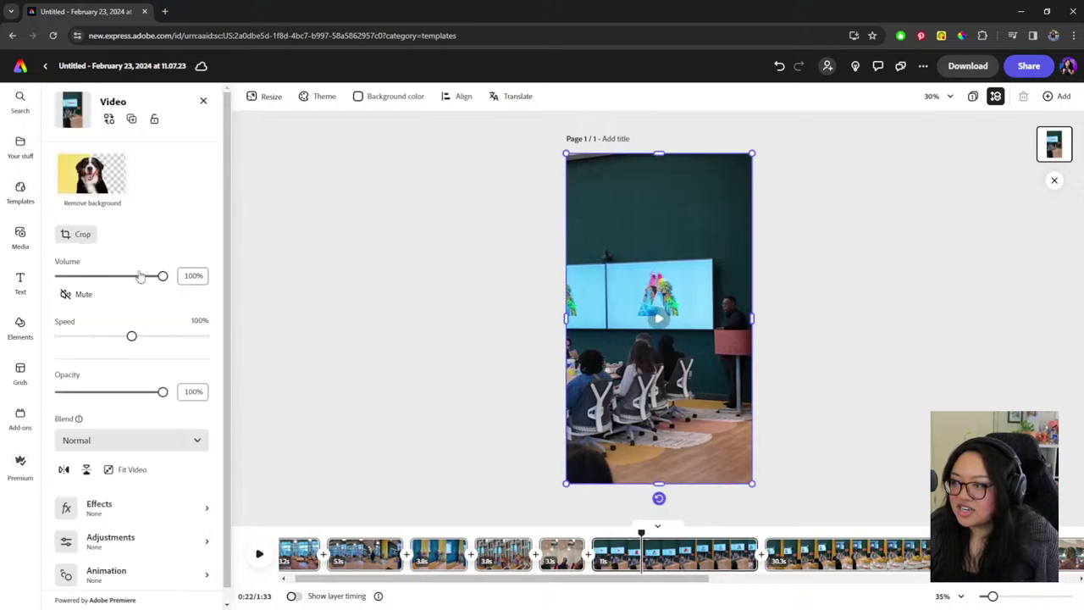
{"action": "left_click", "coordinate": [78, 294]}
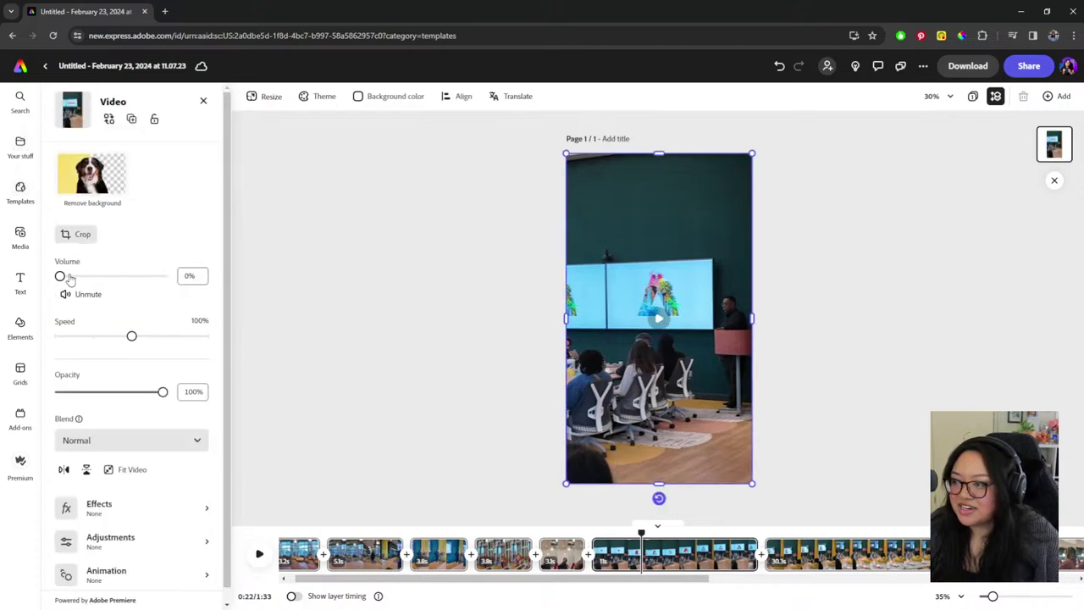
{"action": "left_click_drag", "start_coordinate": [59, 276], "coordinate": [69, 281]}
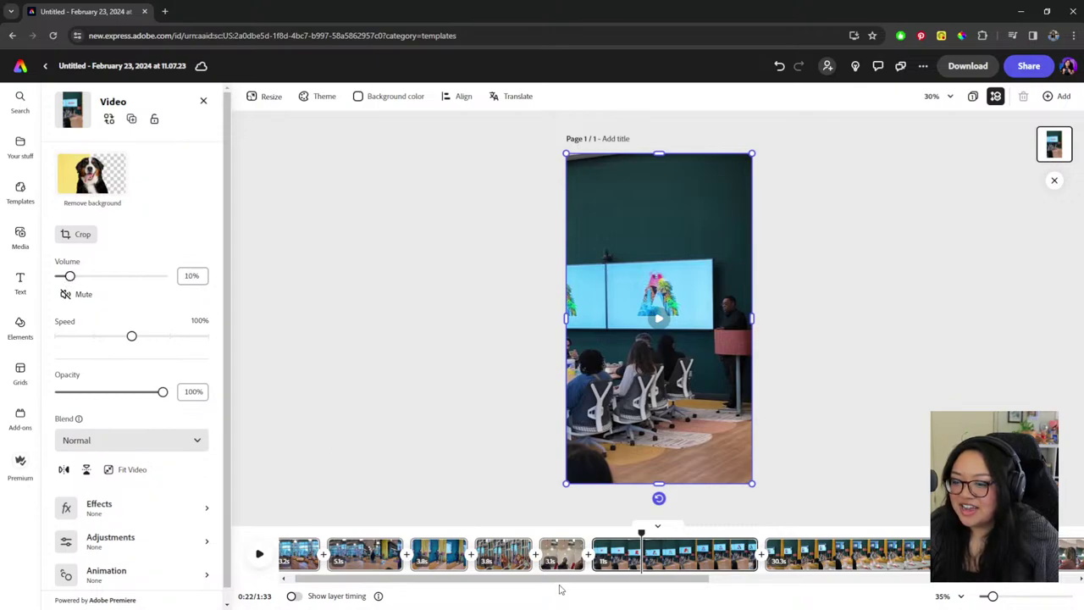
- Lower the volume of the video in the 30.3 s scene to 9%
{"action": "scroll", "coordinate": [605, 583], "scroll_direction": "right", "scroll_amount": 5}
{"action": "left_click", "coordinate": [632, 581]}
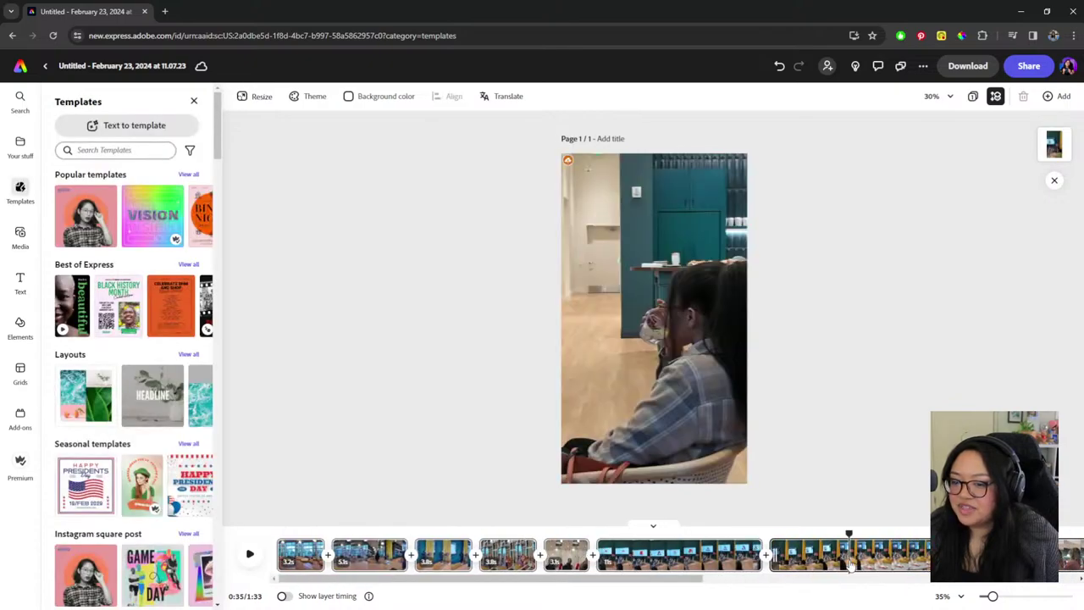
{"action": "left_click", "coordinate": [634, 294]}
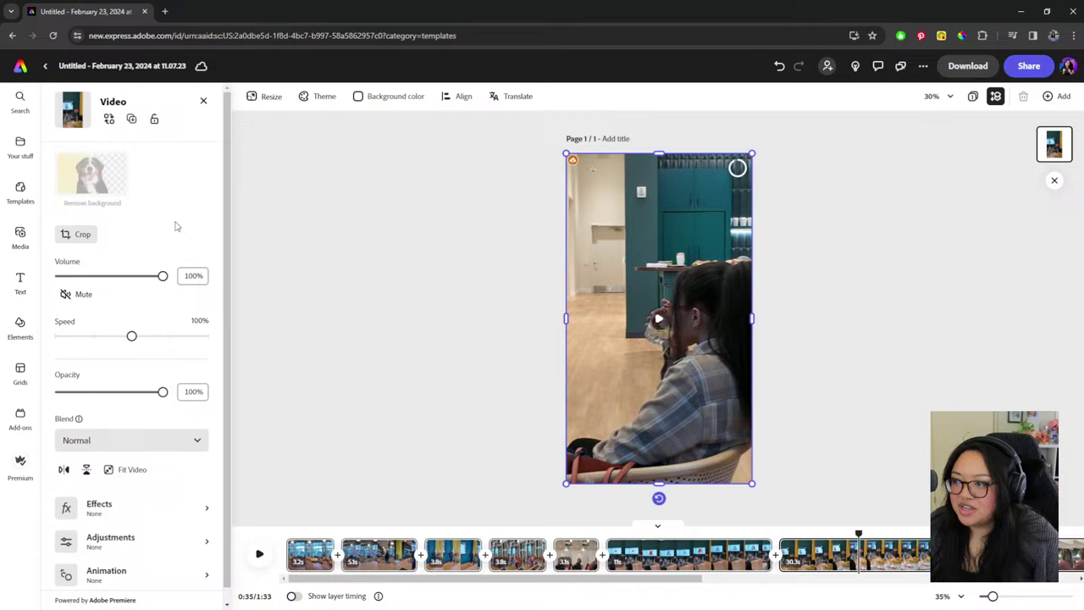
{"action": "left_click", "coordinate": [71, 276]}
{"action": "left_click_drag", "start_coordinate": [73, 280], "coordinate": [69, 278]}
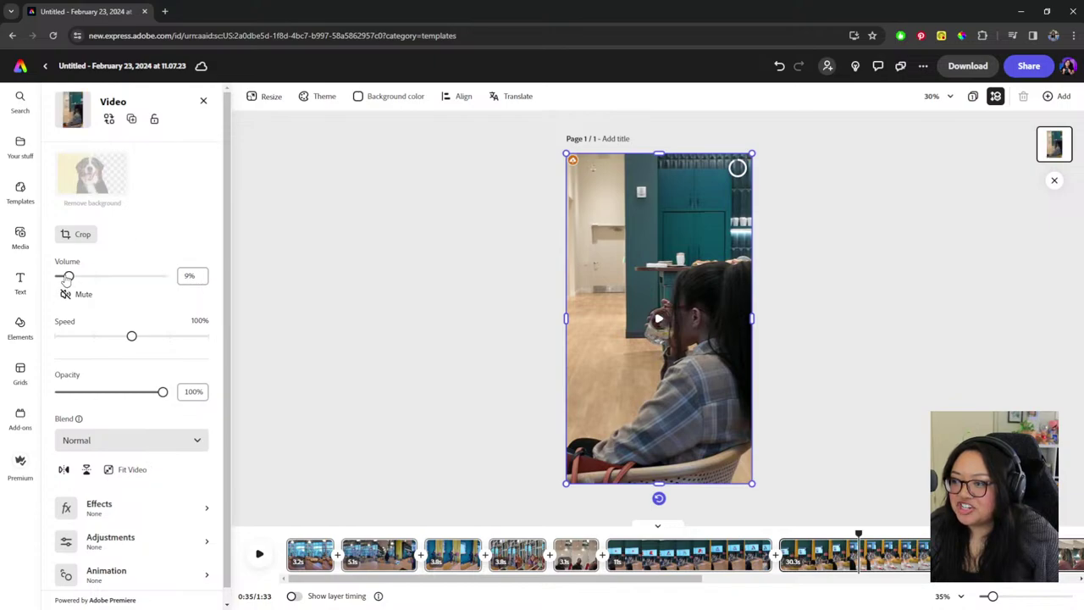
- Lower the volume to 10% for the video in the 24.9 s scene and the audience video in the last scene
{"action": "left_click_drag", "start_coordinate": [664, 580], "coordinate": [898, 583]}
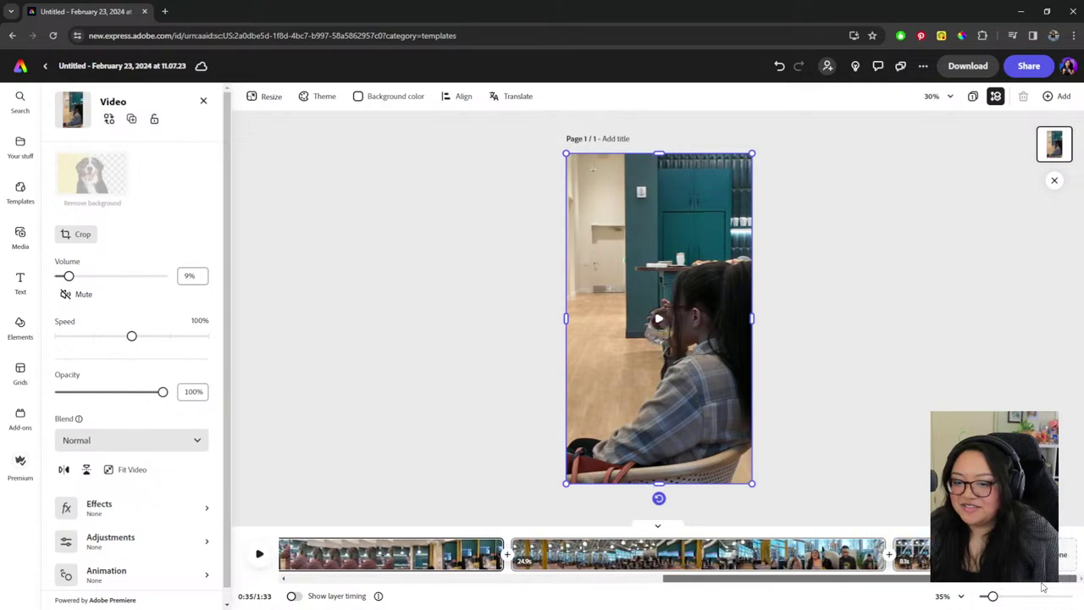
{"action": "left_click", "coordinate": [796, 564]}
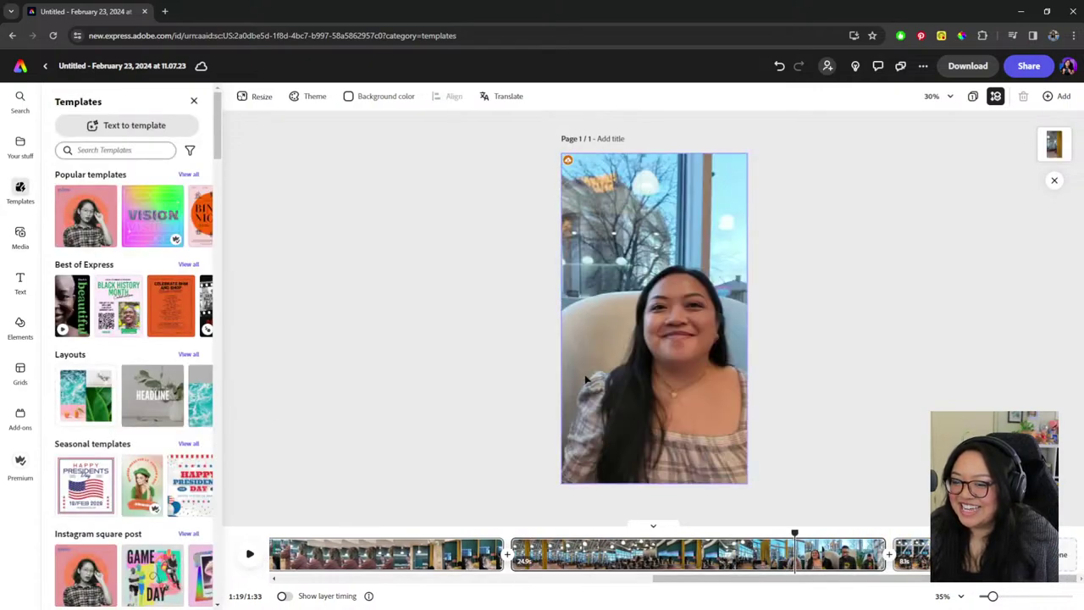
{"action": "left_click", "coordinate": [593, 407]}
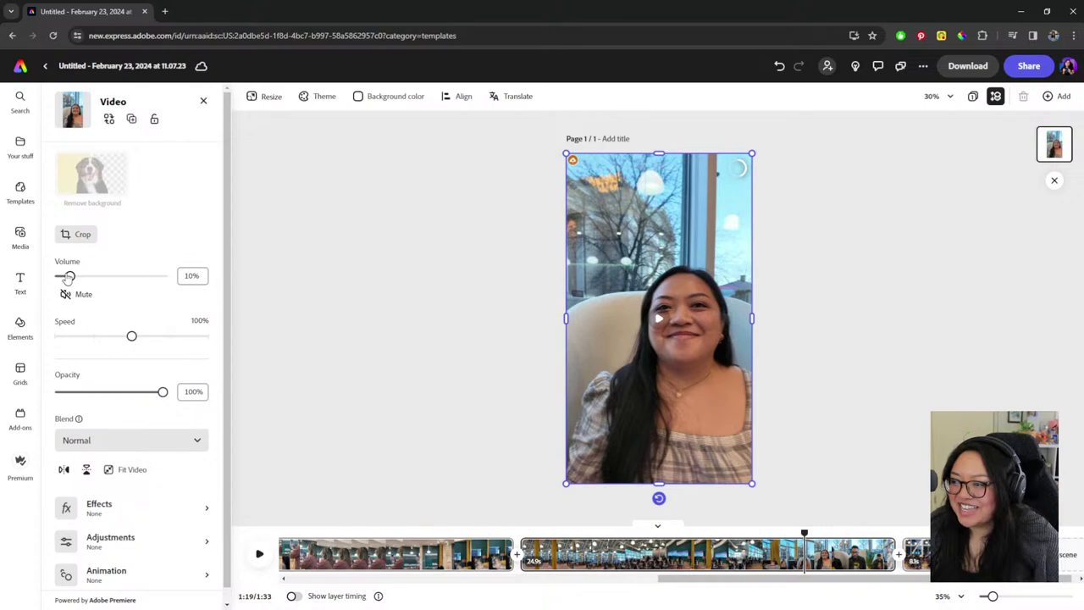
{"action": "left_click", "coordinate": [911, 555]}
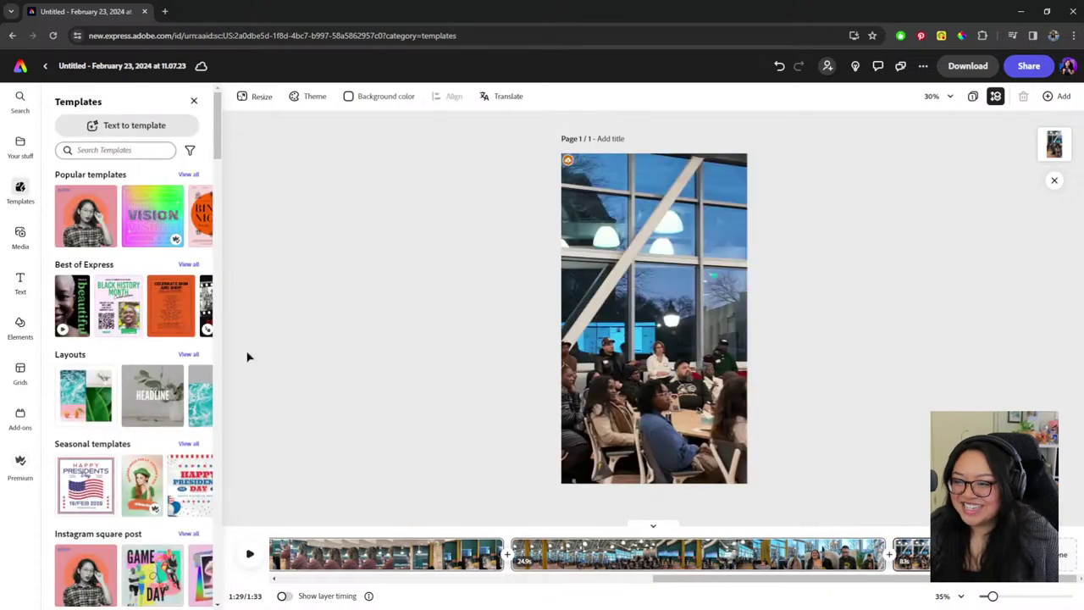
{"action": "left_click", "coordinate": [653, 318]}
{"action": "left_click_drag", "start_coordinate": [161, 276], "coordinate": [70, 276]}
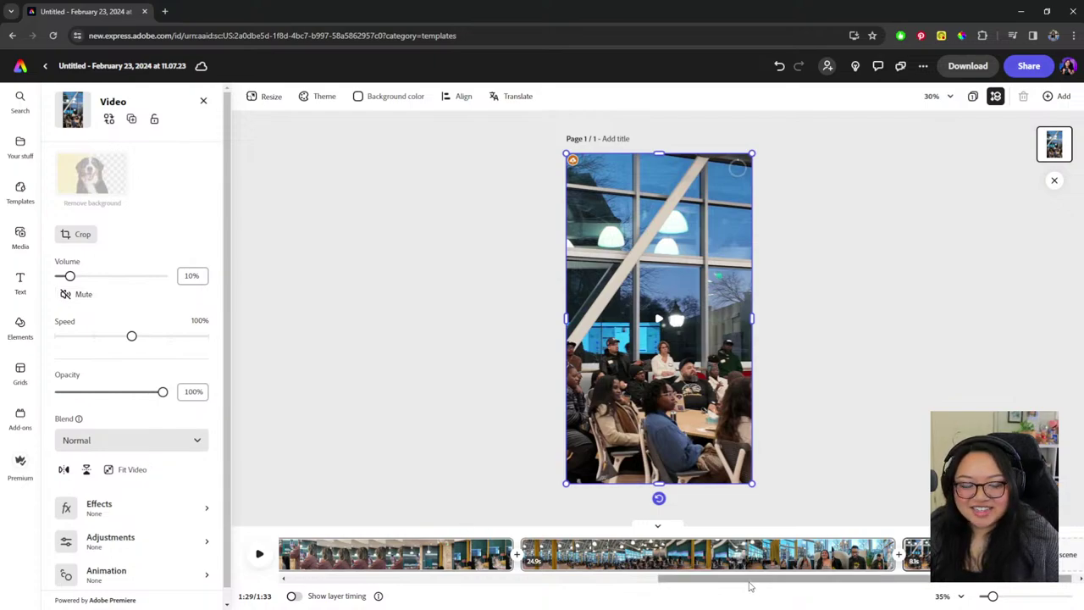
- Move the playhead back to the end of the fifth scene, at about 0:19
{"action": "left_click_drag", "start_coordinate": [737, 581], "coordinate": [393, 580]}
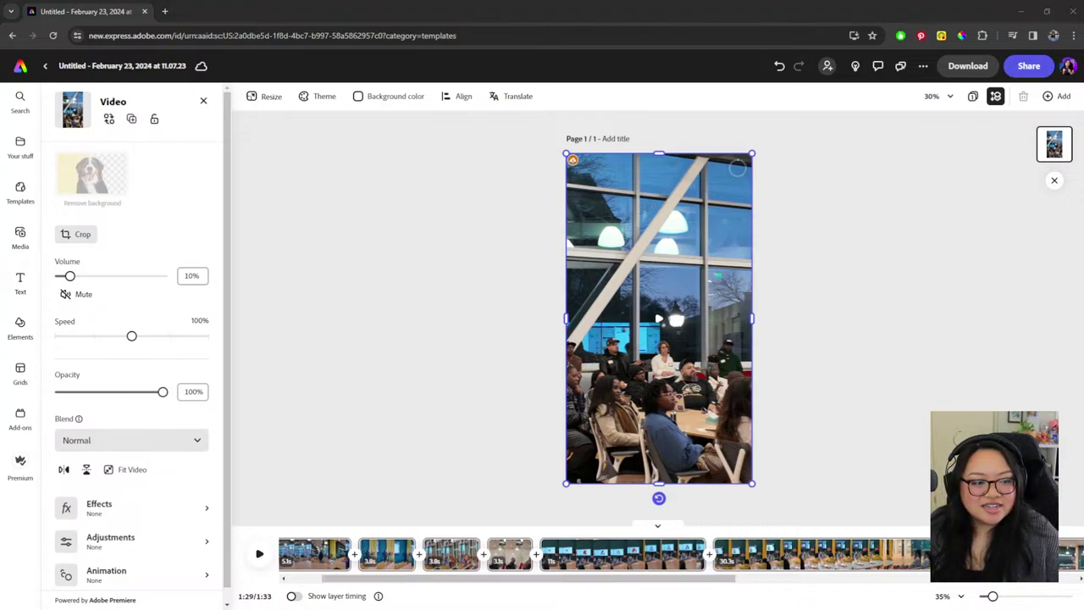
{"action": "left_click", "coordinate": [522, 531]}
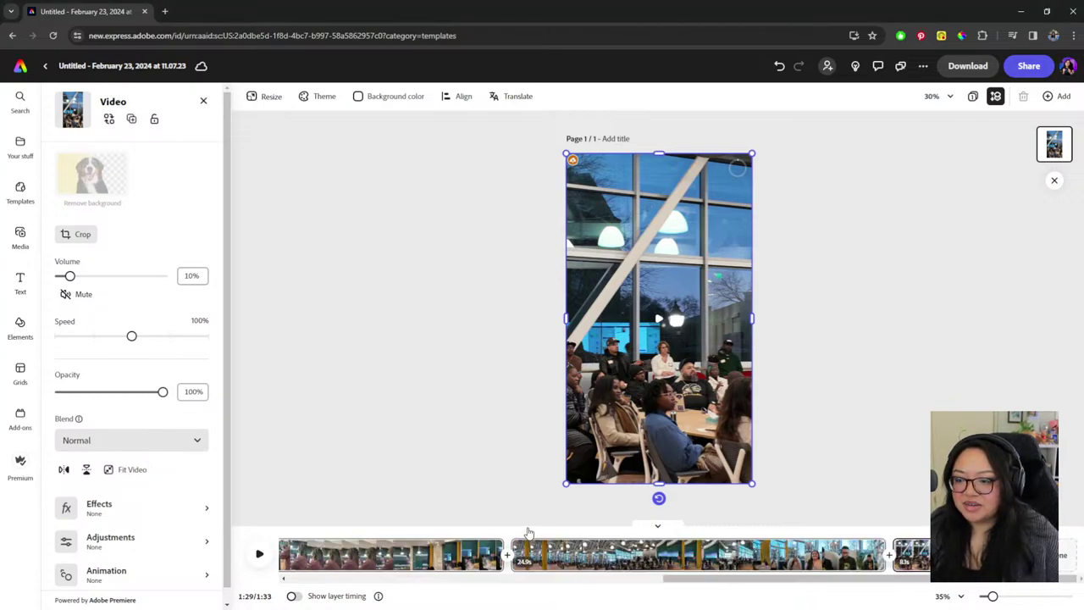
{"action": "scroll", "coordinate": [520, 537], "scroll_direction": "left", "scroll_amount": 2}
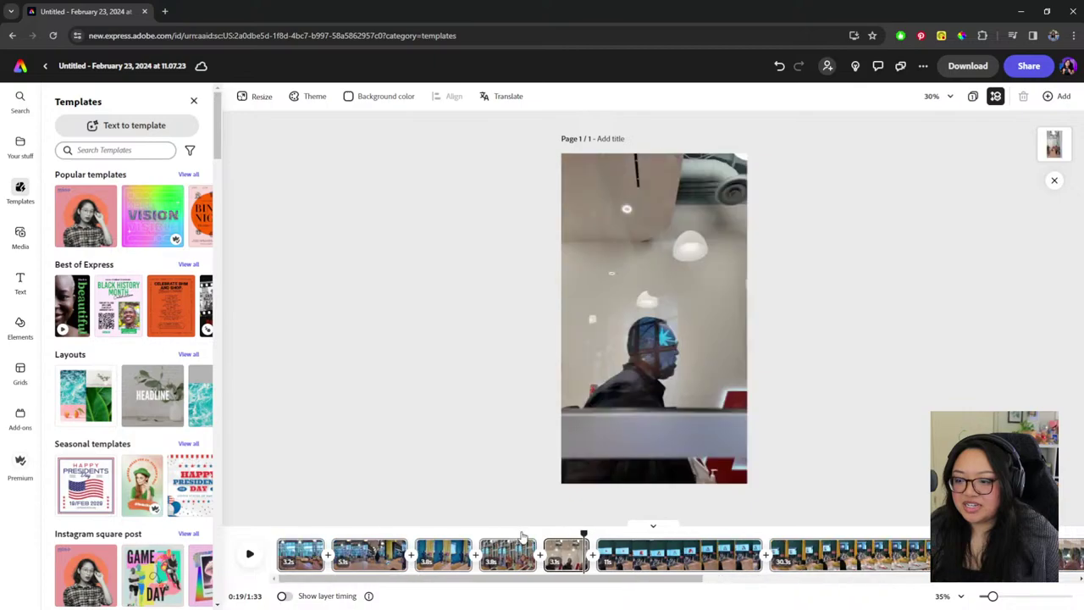
- Preview the reel from 0:19 through the 11 s presentation scene into the 30.3 s scene, with the timeline zoom set to 30%
{"action": "left_click", "coordinate": [250, 556]}
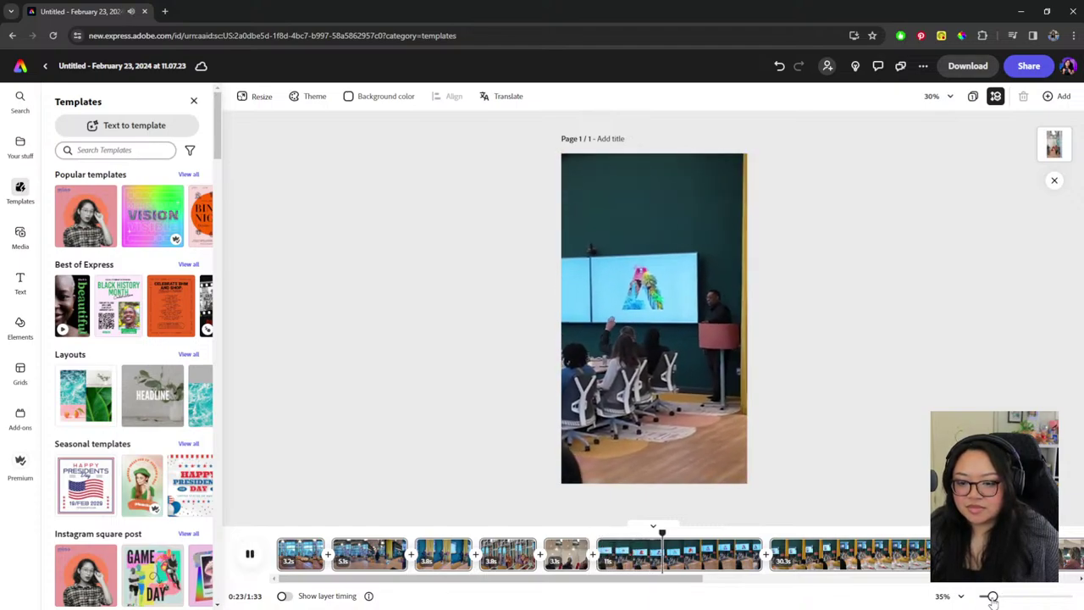
{"action": "left_click_drag", "start_coordinate": [991, 596], "coordinate": [990, 599]}
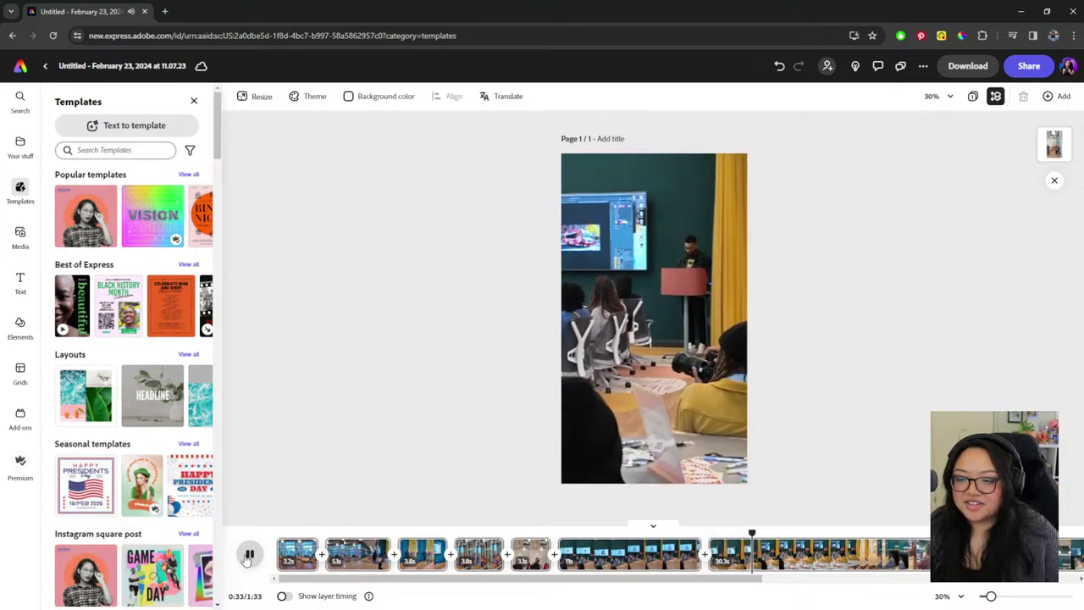
{"action": "left_click", "coordinate": [249, 555]}
- Scrub back and forth through the 11 s presentation scene to review its content, leaving the playhead at about 0:25
{"action": "mouse_move", "coordinate": [579, 532]}
{"action": "left_mouse_down"}
{"action": "mouse_move", "coordinate": [565, 532]}
{"action": "mouse_move", "coordinate": [583, 531]}
{"action": "left_mouse_up"}
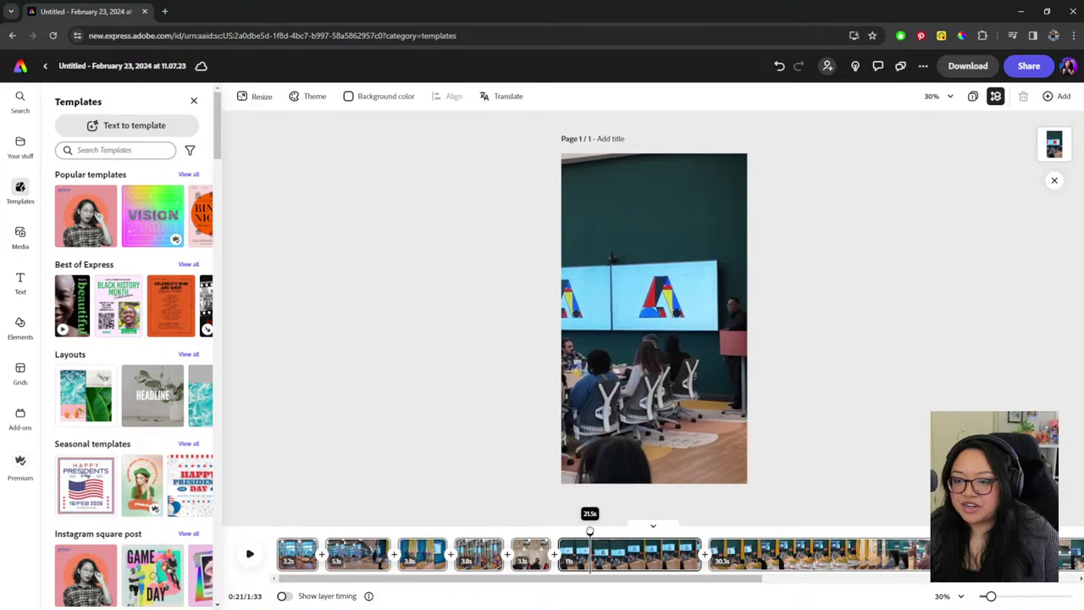
{"action": "left_click_drag", "start_coordinate": [598, 529], "coordinate": [658, 518]}
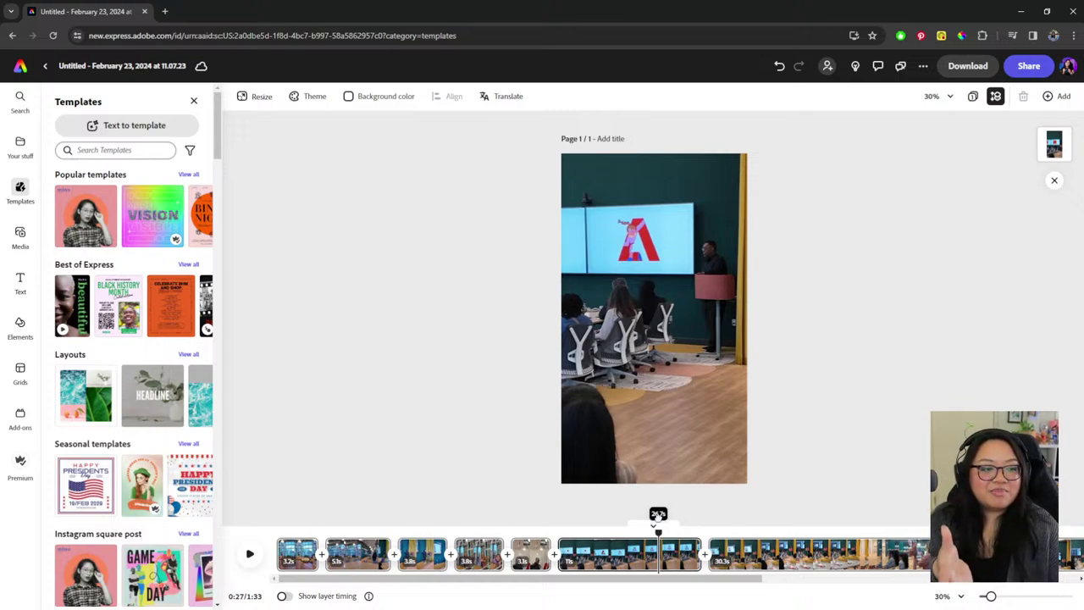
{"action": "left_click_drag", "start_coordinate": [658, 516], "coordinate": [565, 516]}
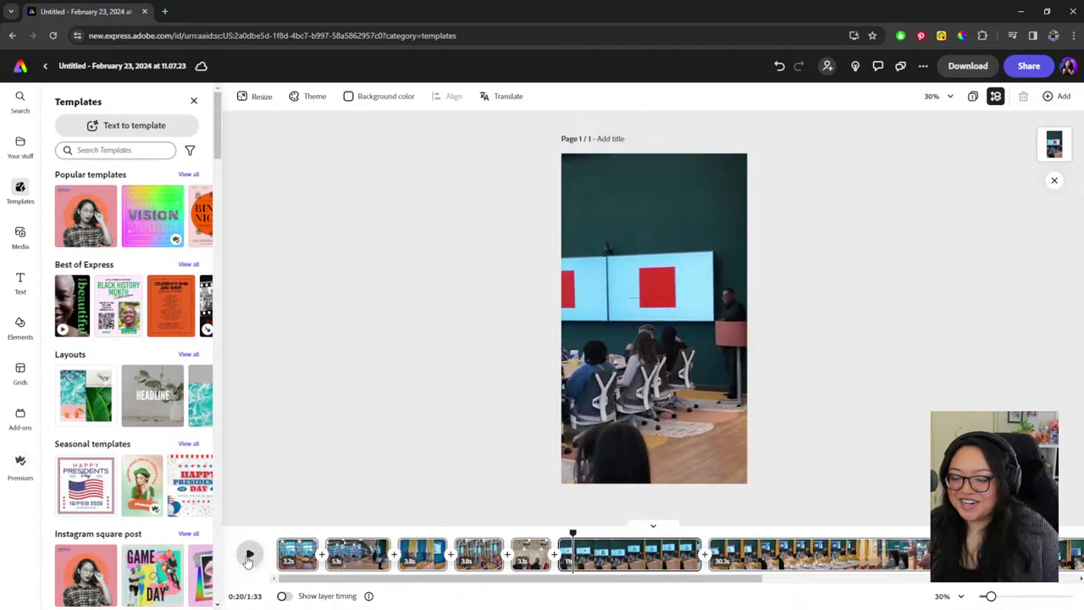
{"action": "left_click_drag", "start_coordinate": [572, 531], "coordinate": [641, 531]}
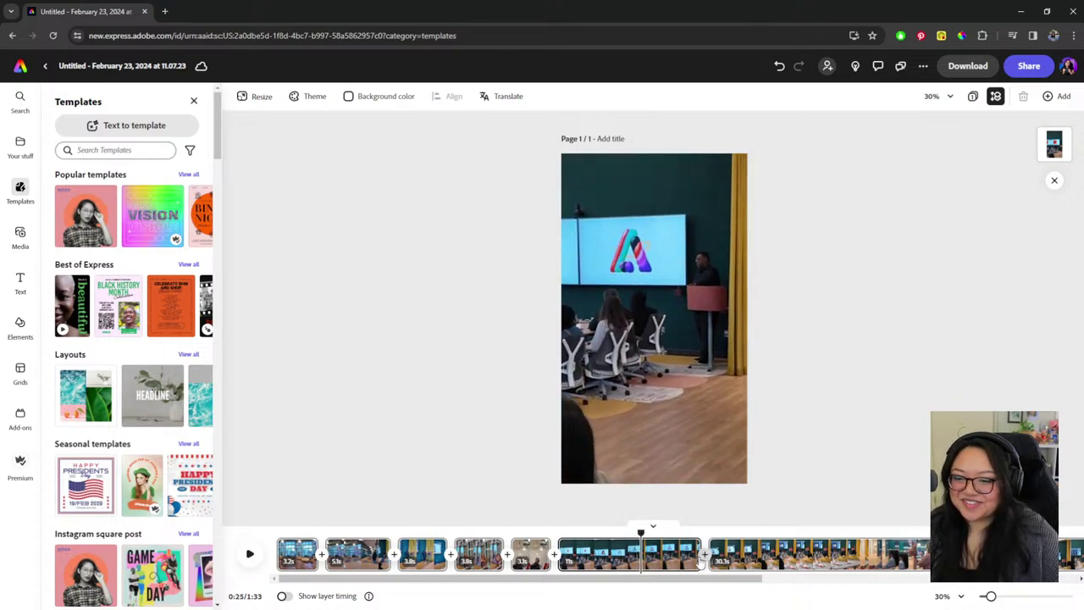